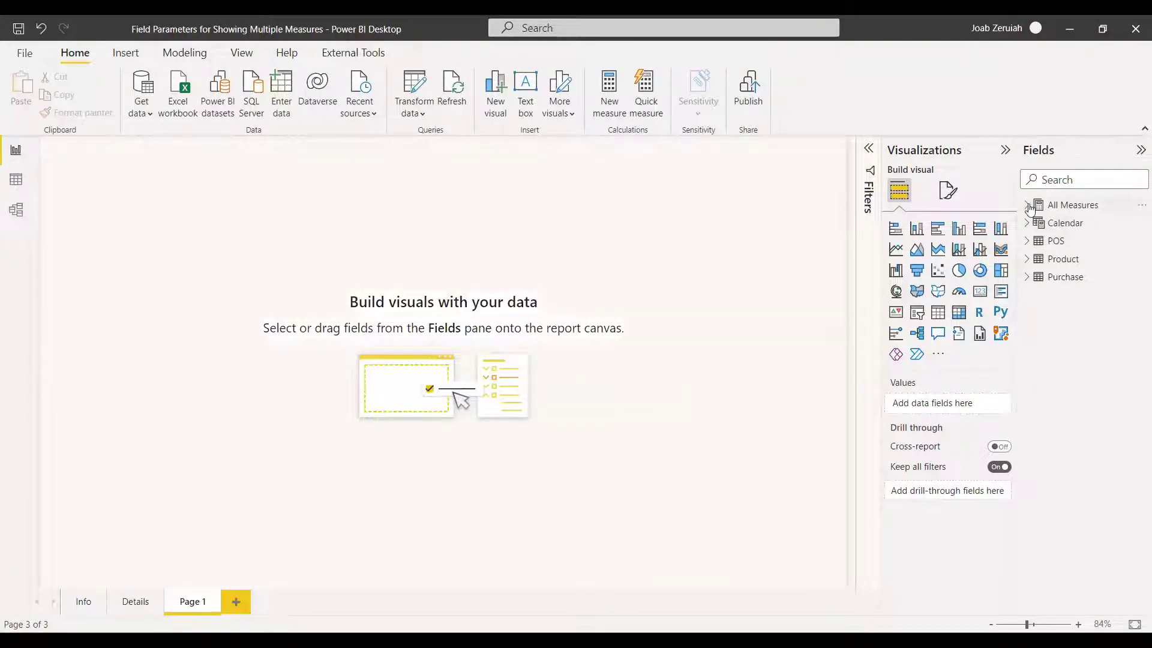
On blank Page 1, expand All Measures to list Total Cost, Total Profit and Total Revenue.
click(1028, 206)
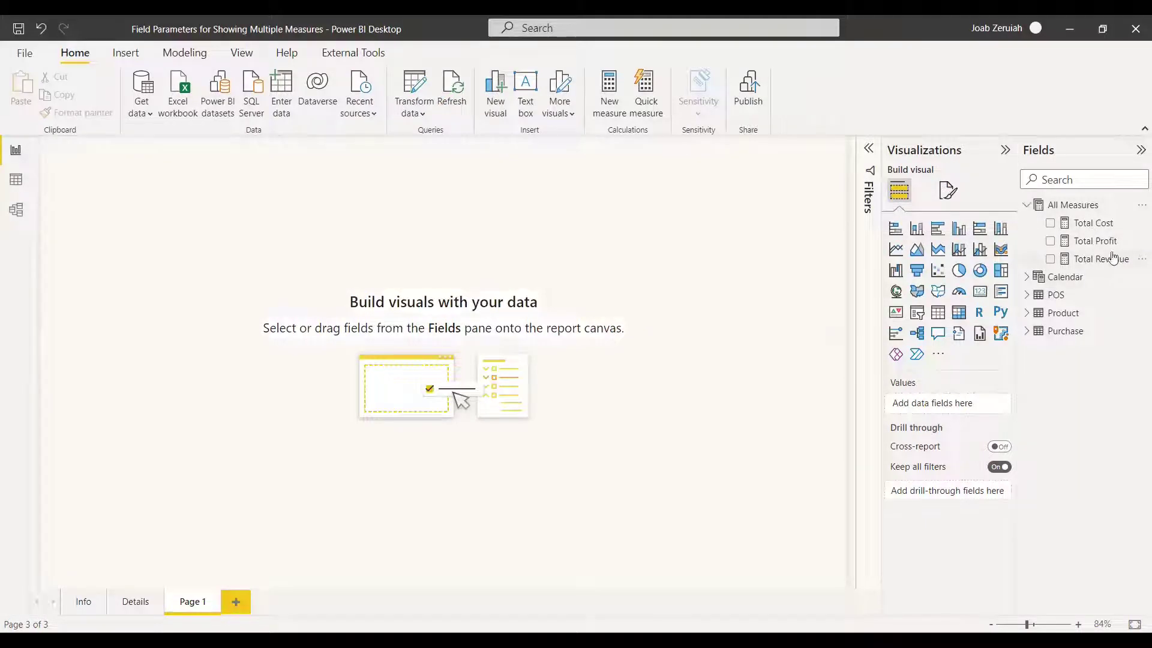
Expand the Purchase and Product tables and widen the Fields pane so full names show.
click(1025, 333)
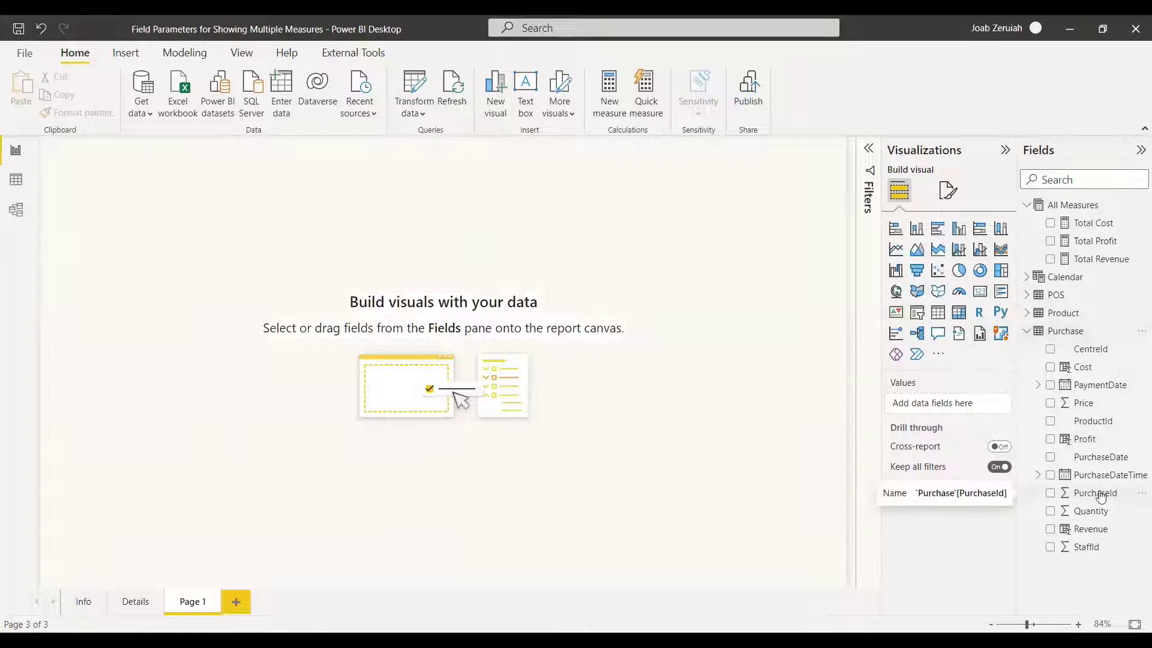
click(1028, 315)
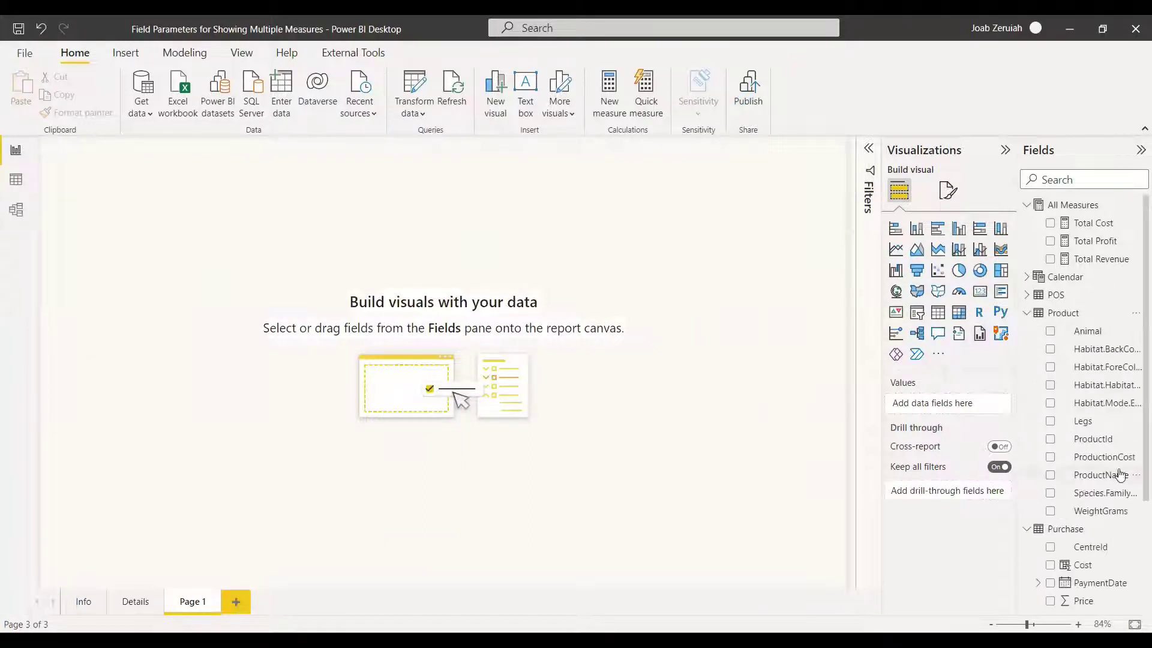
drag(1018, 342, 938, 354)
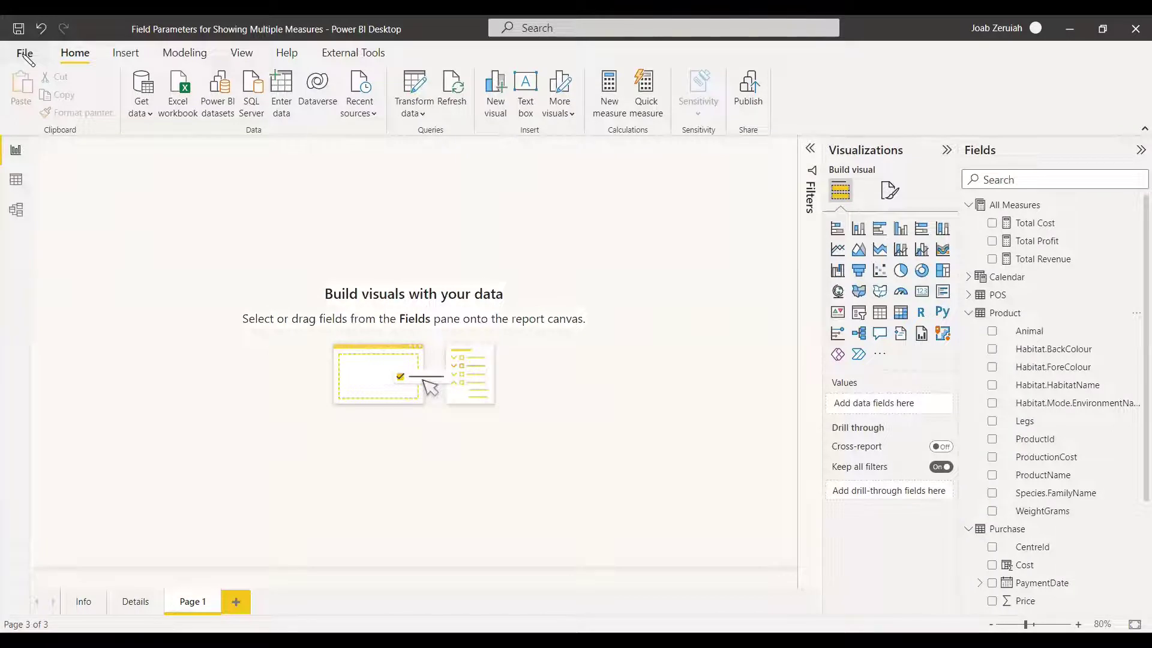
Turn on the Field parameters preview feature in Options and confirm with OK.
click(24, 53)
click(72, 290)
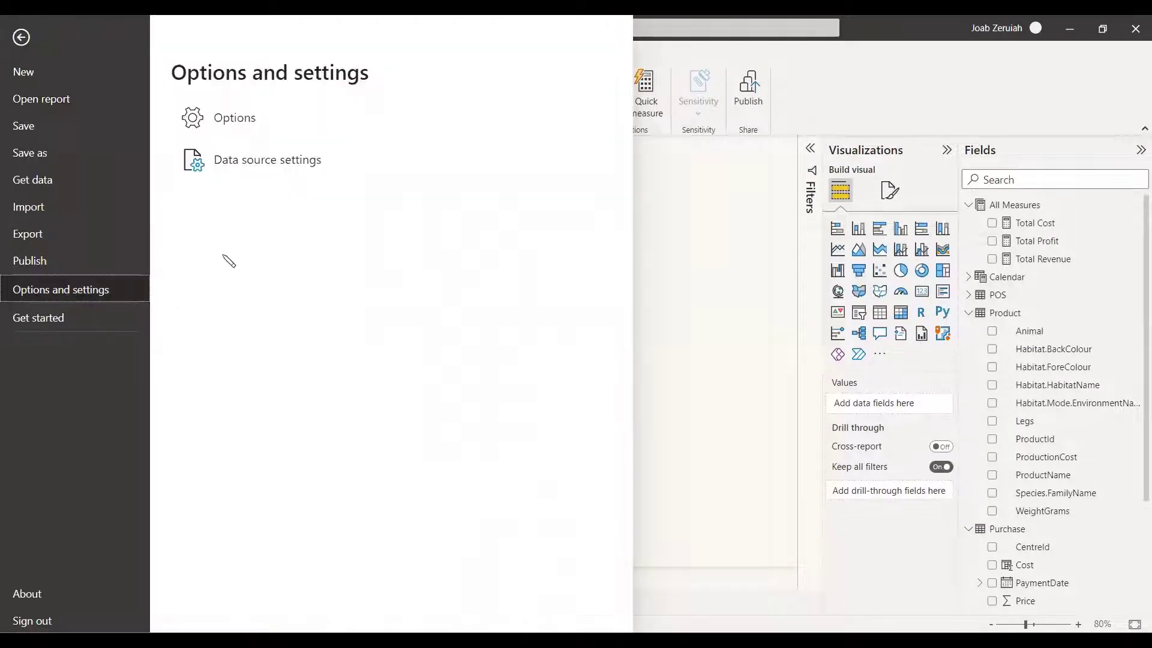
click(234, 119)
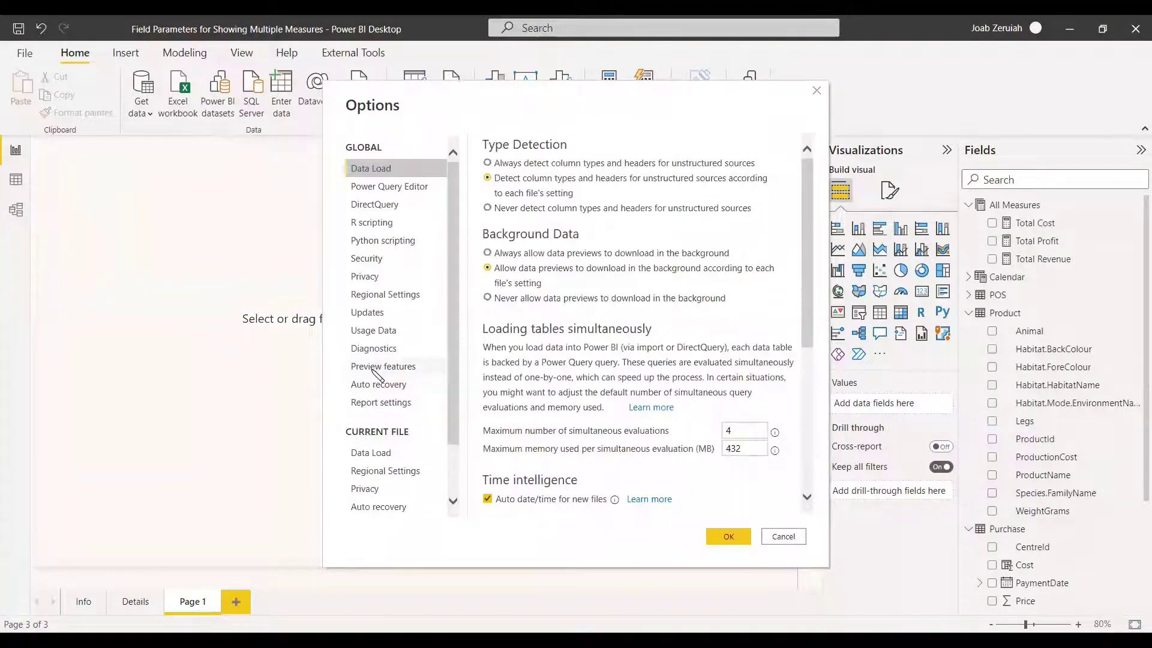
click(378, 367)
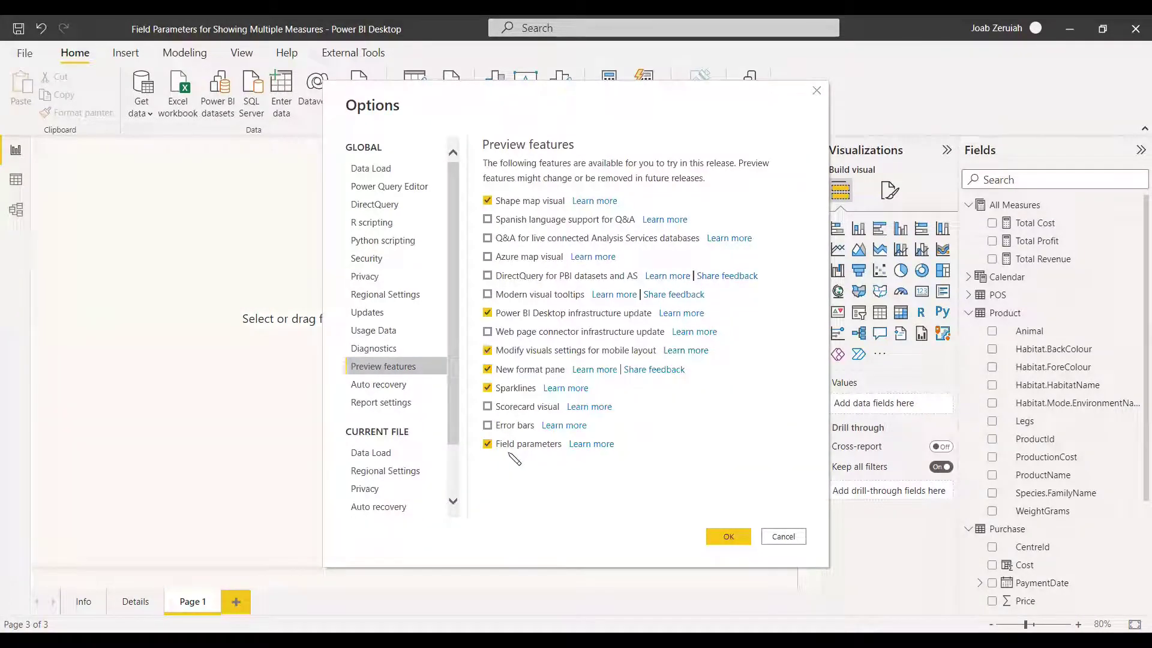
click(728, 538)
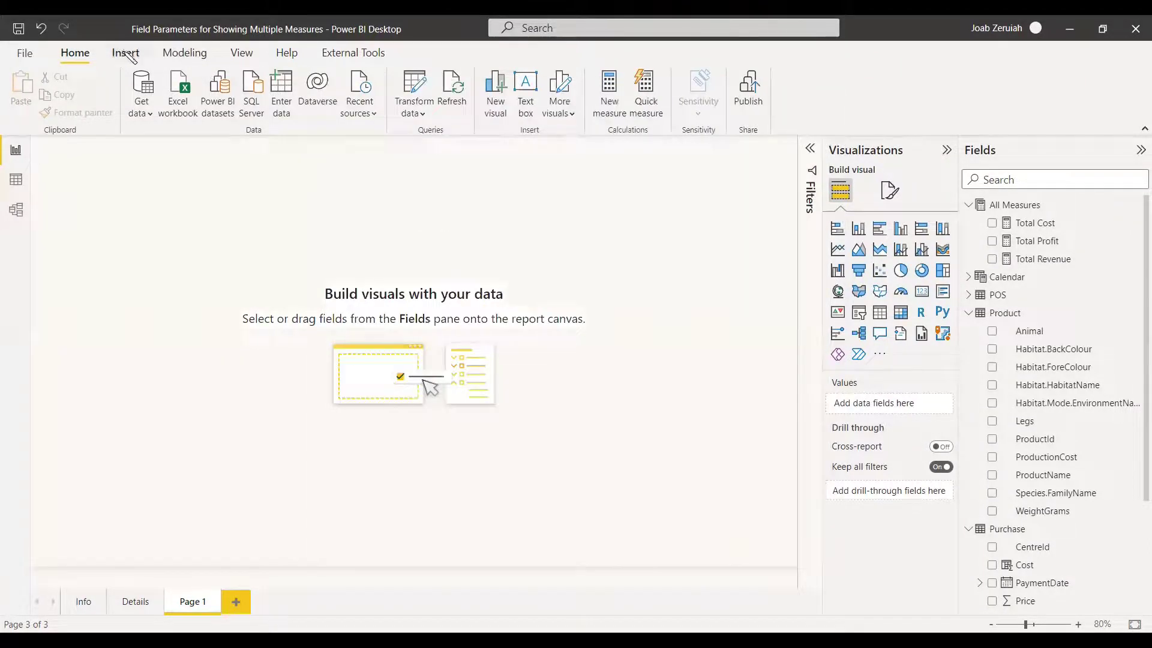
From Modeling > New parameter, start a Fields parameter and select its default name.
click(184, 53)
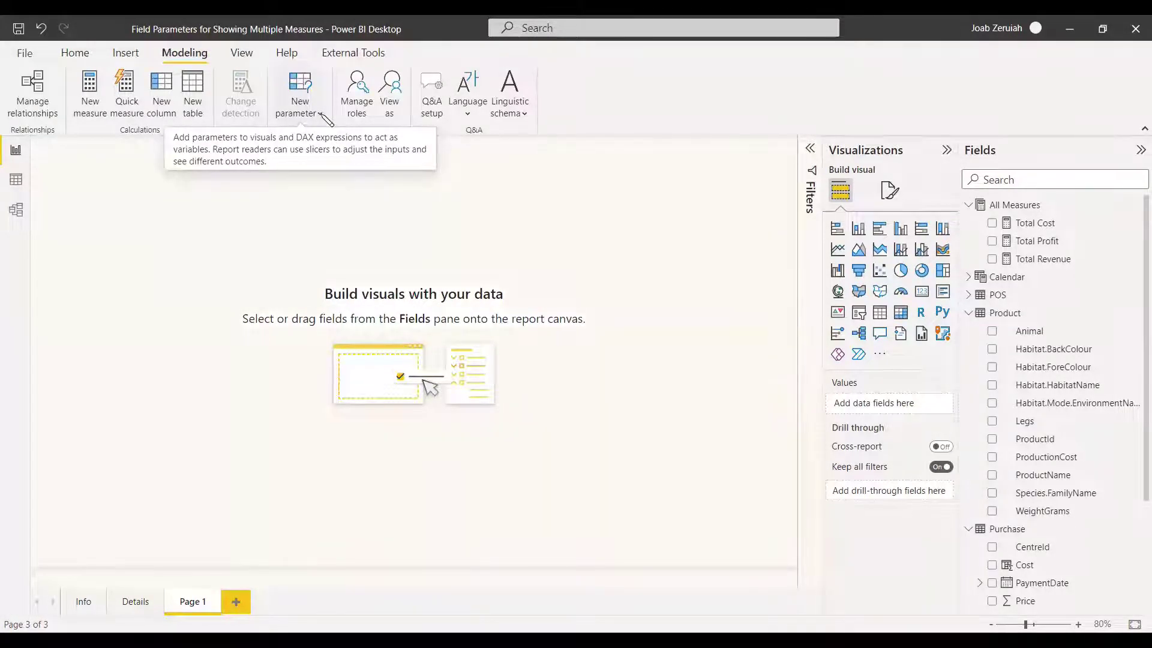
click(322, 114)
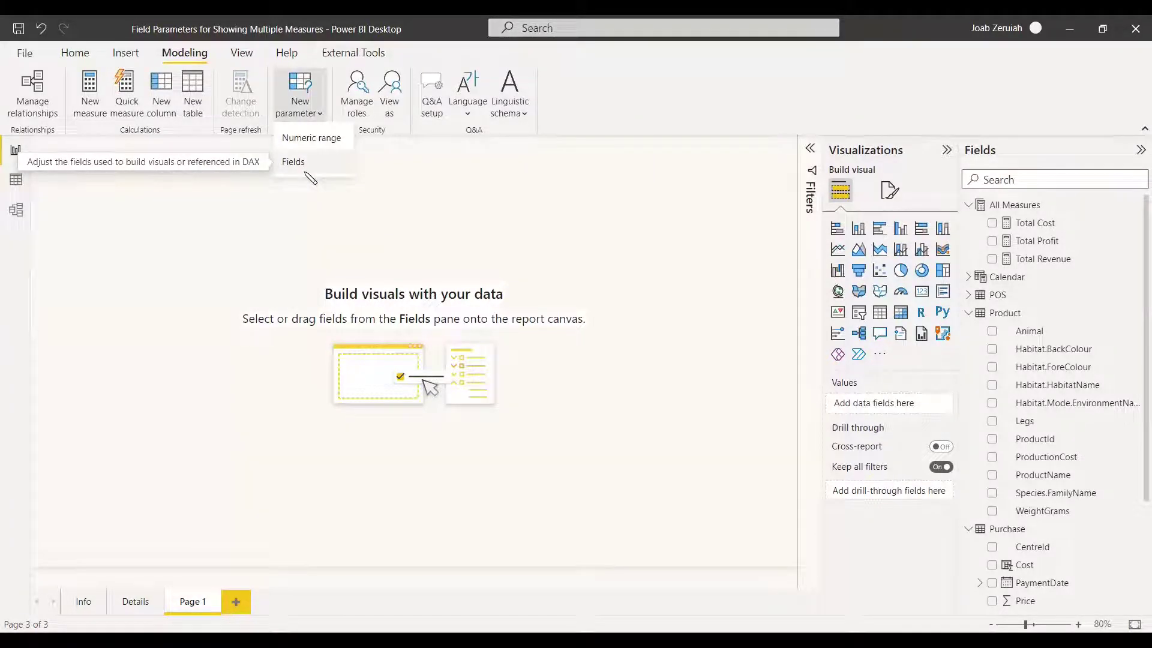
click(690, 280)
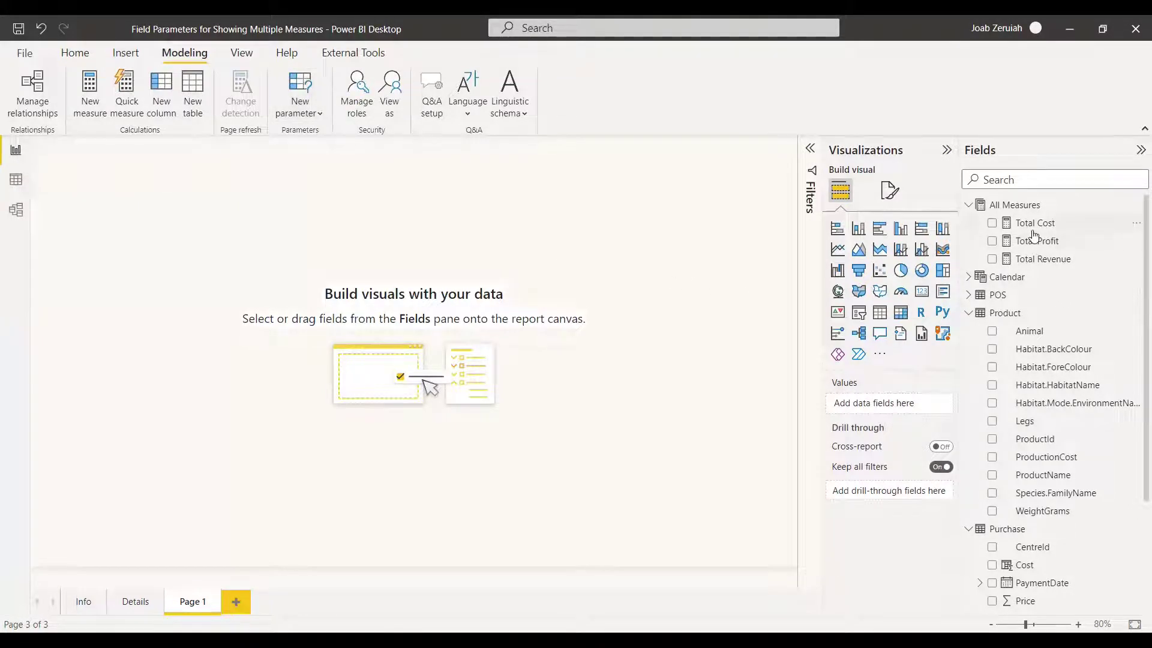
scroll(1023, 267, down, 3)
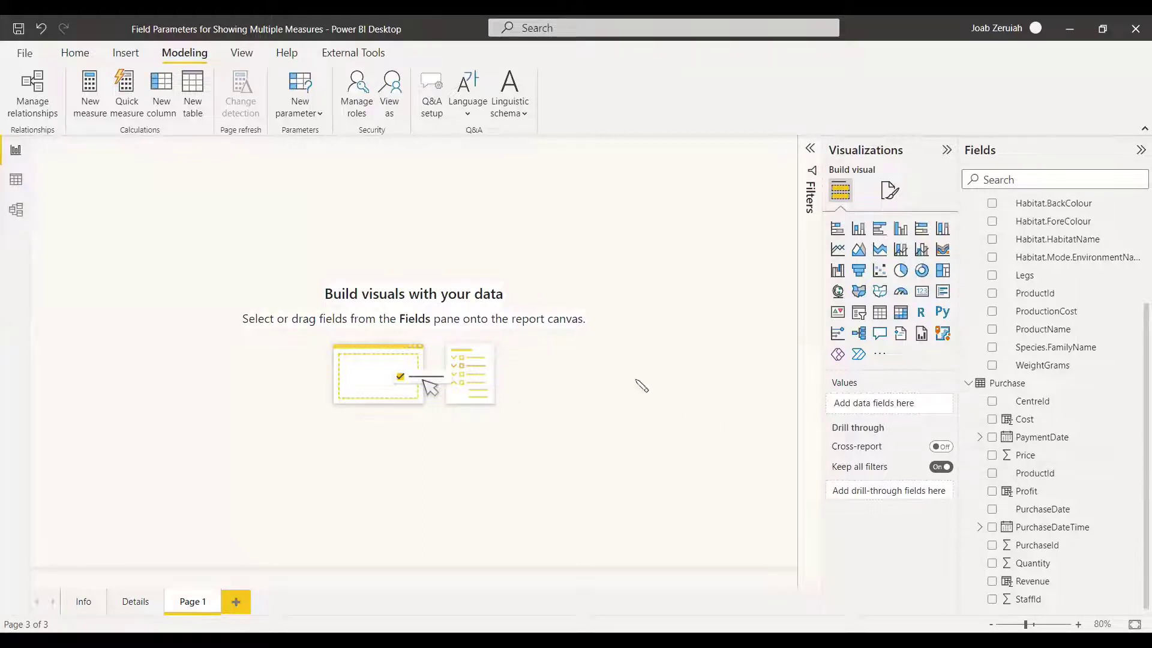
scroll(1029, 298, up, 3)
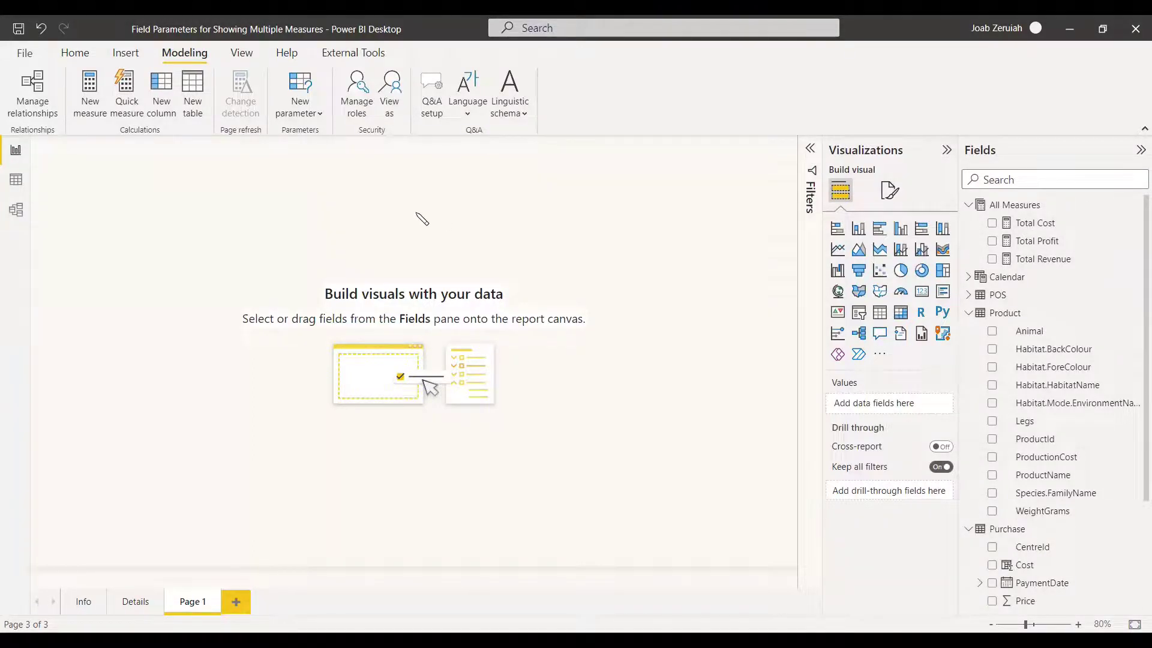
click(318, 115)
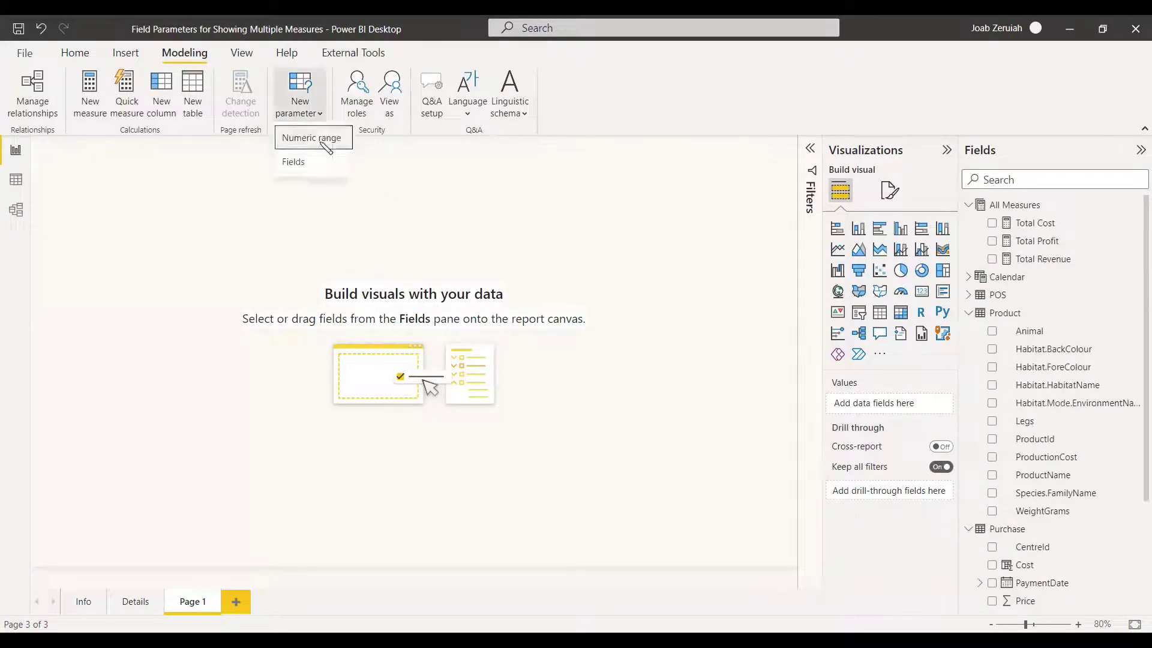
click(312, 165)
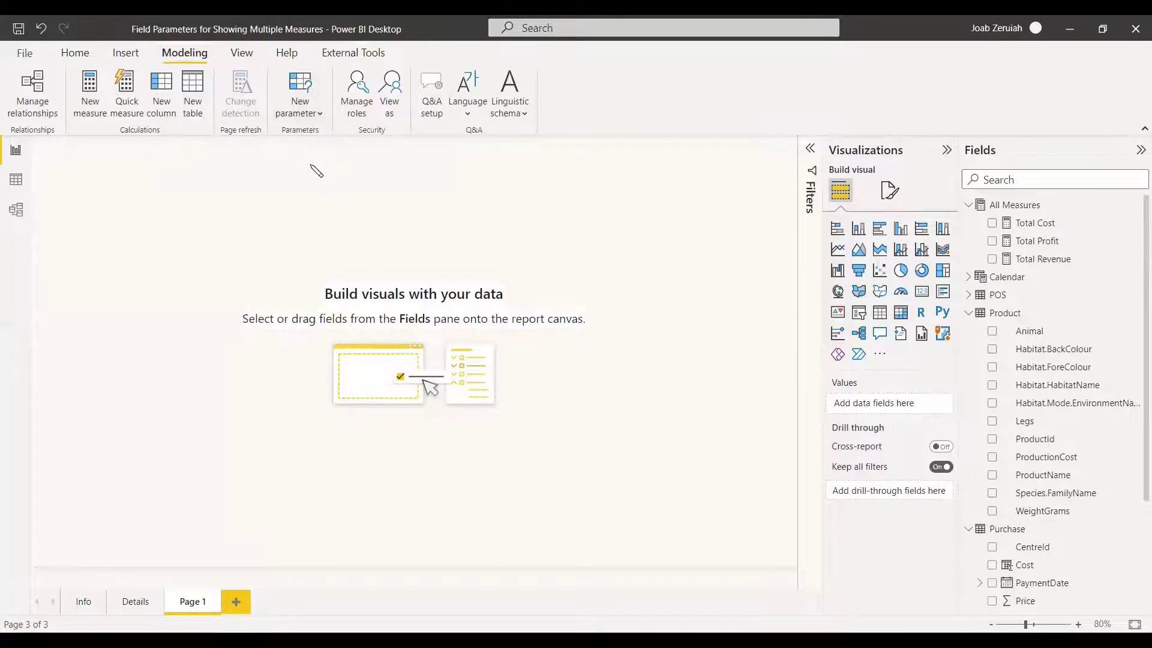
drag(378, 229, 300, 237)
Name the parameter Measures, add Total Cost, Total Profit and Total Revenue, and create it.
text(M)
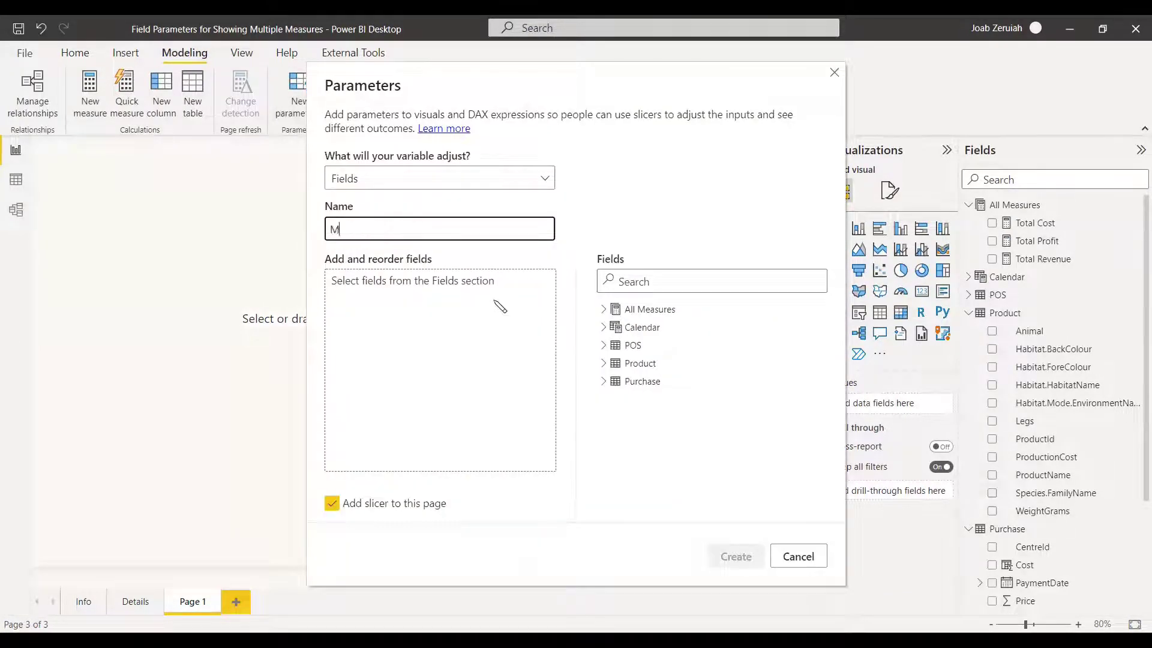
text(easures)
click(603, 309)
click(626, 327)
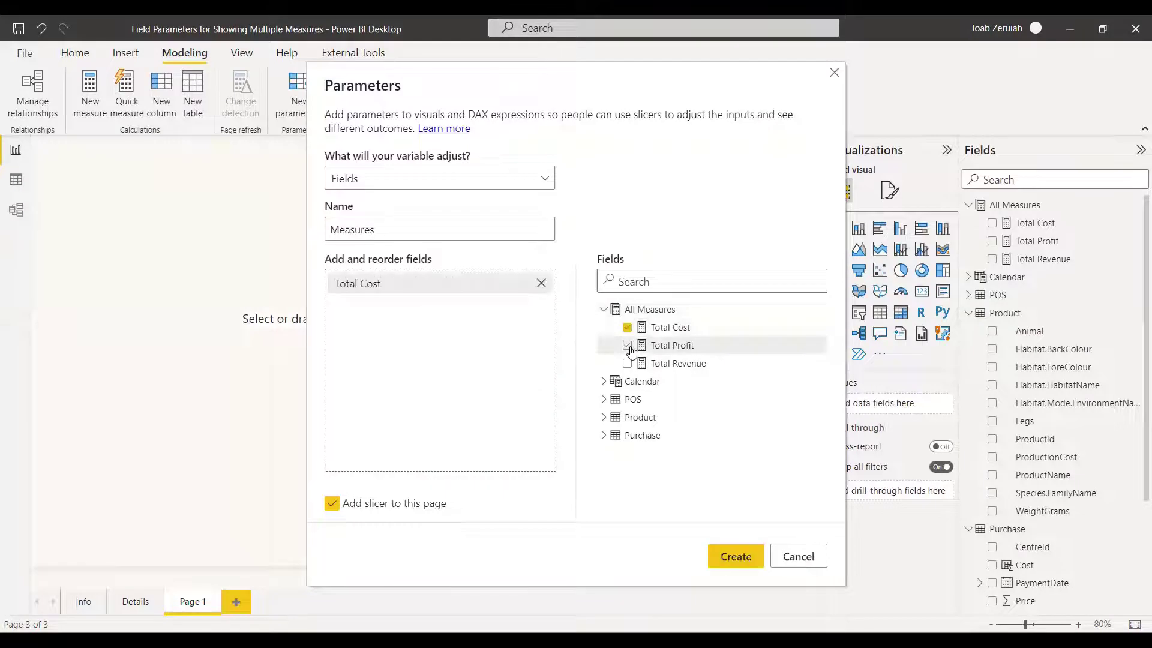
click(627, 345)
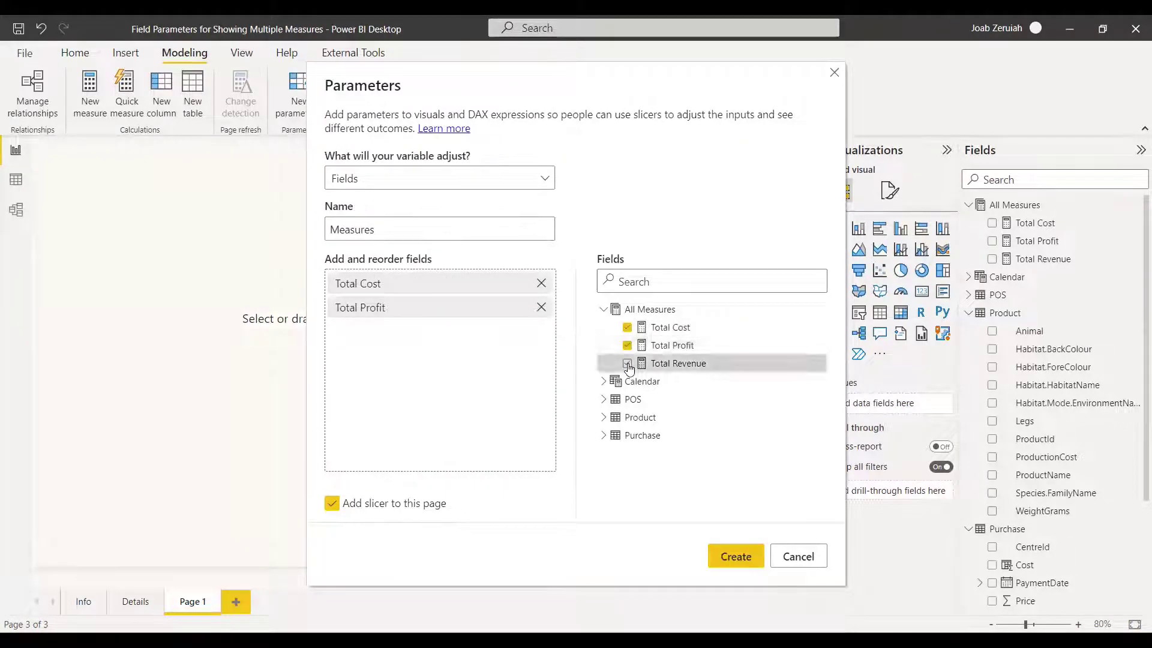
click(627, 363)
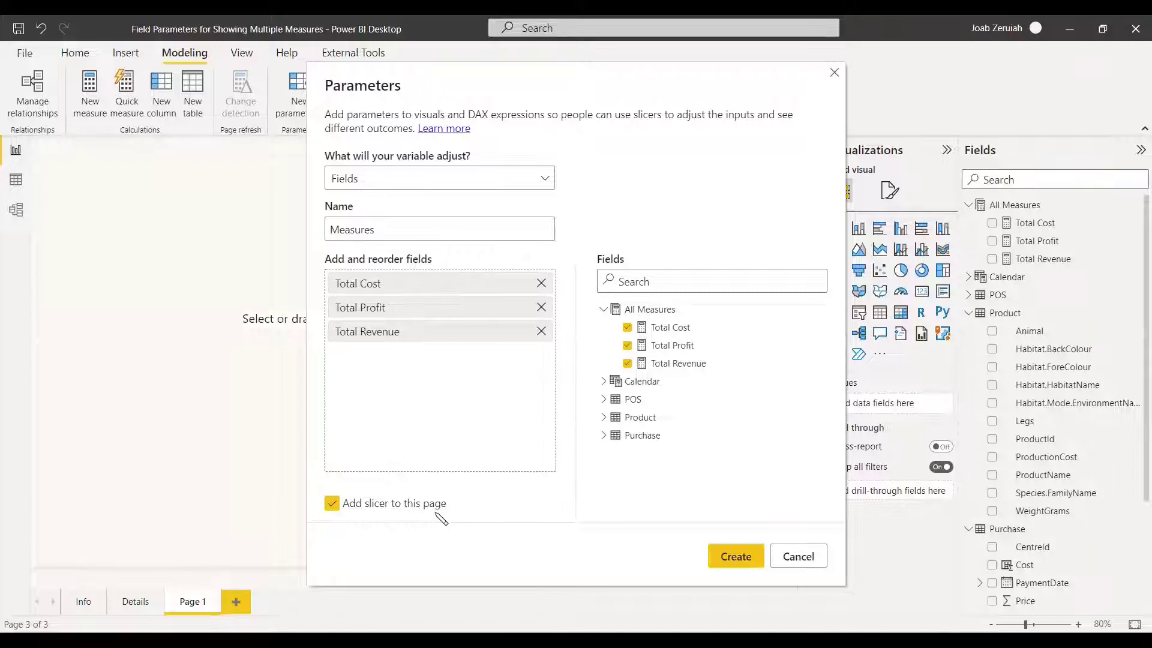
click(739, 562)
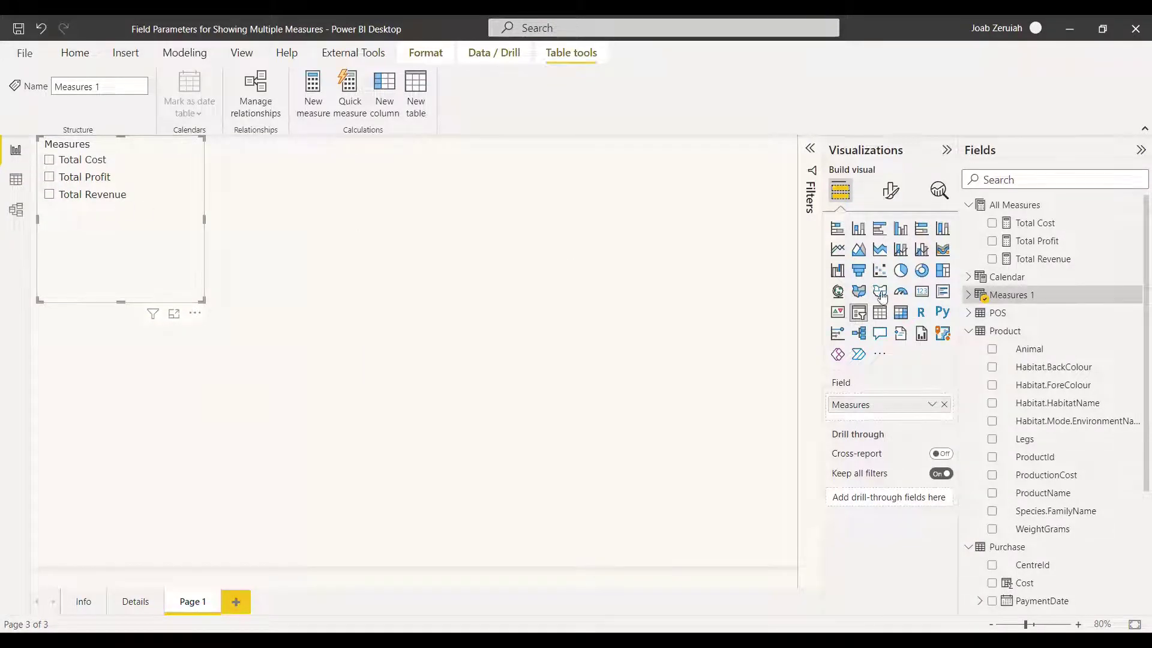
Expand the Measures 1 table, shorten the measures slicer, and insert a new table visual.
click(970, 297)
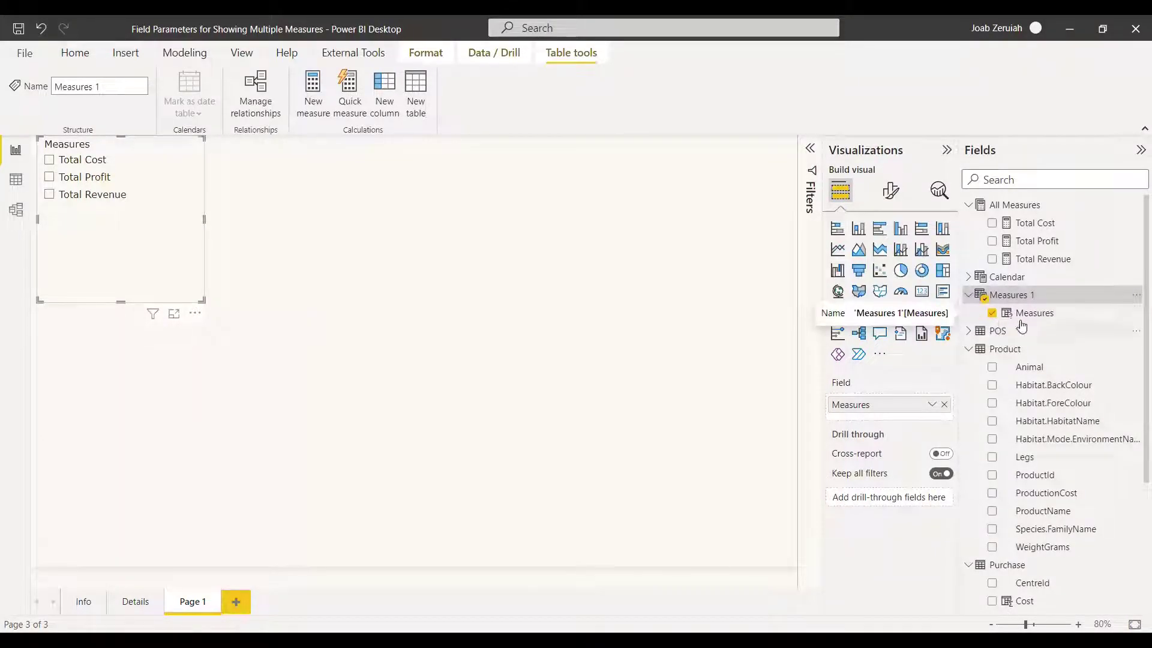
drag(121, 301, 172, 252)
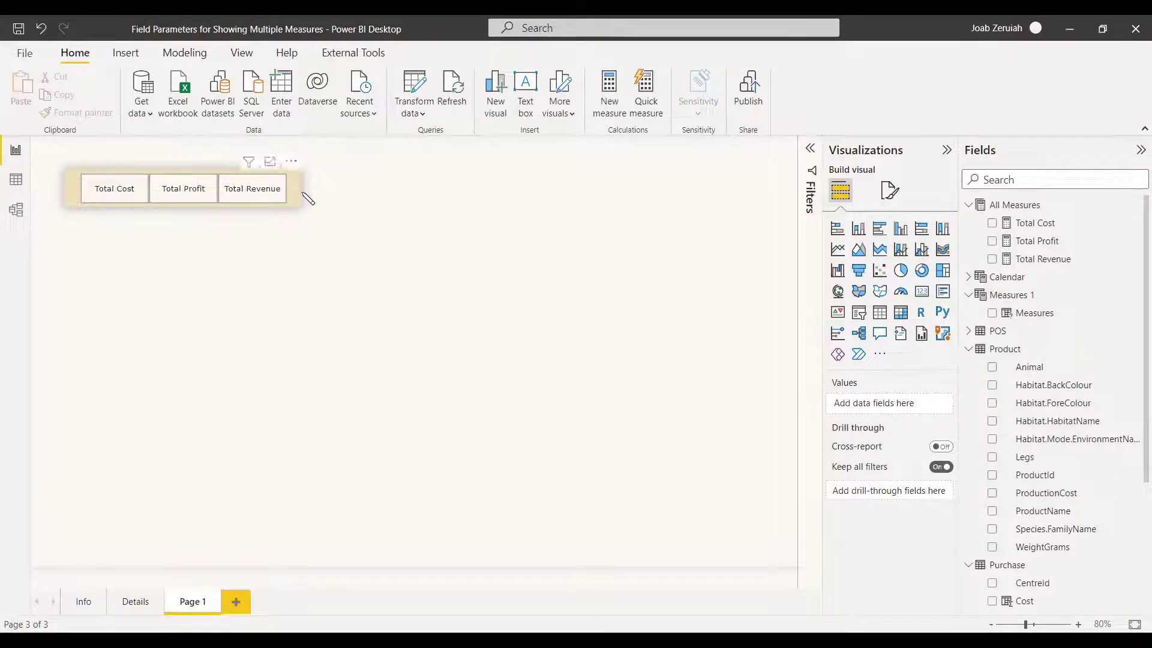
click(882, 314)
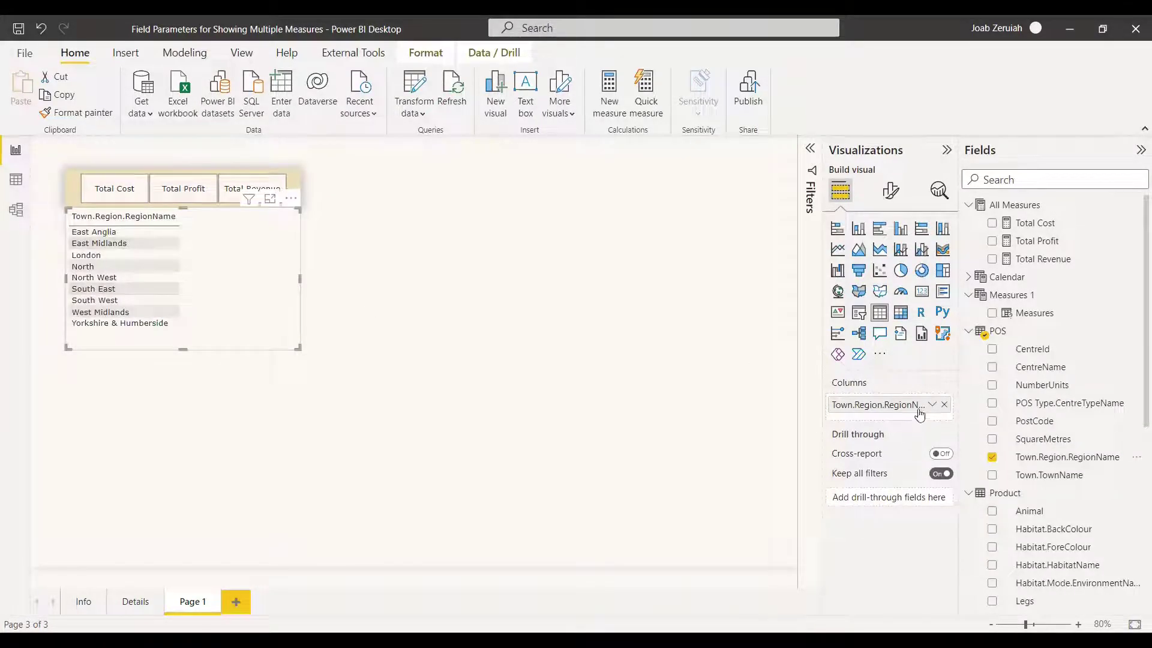
Rename the region column to 'Region' and add the Measures parameter to the table's columns.
click(931, 404)
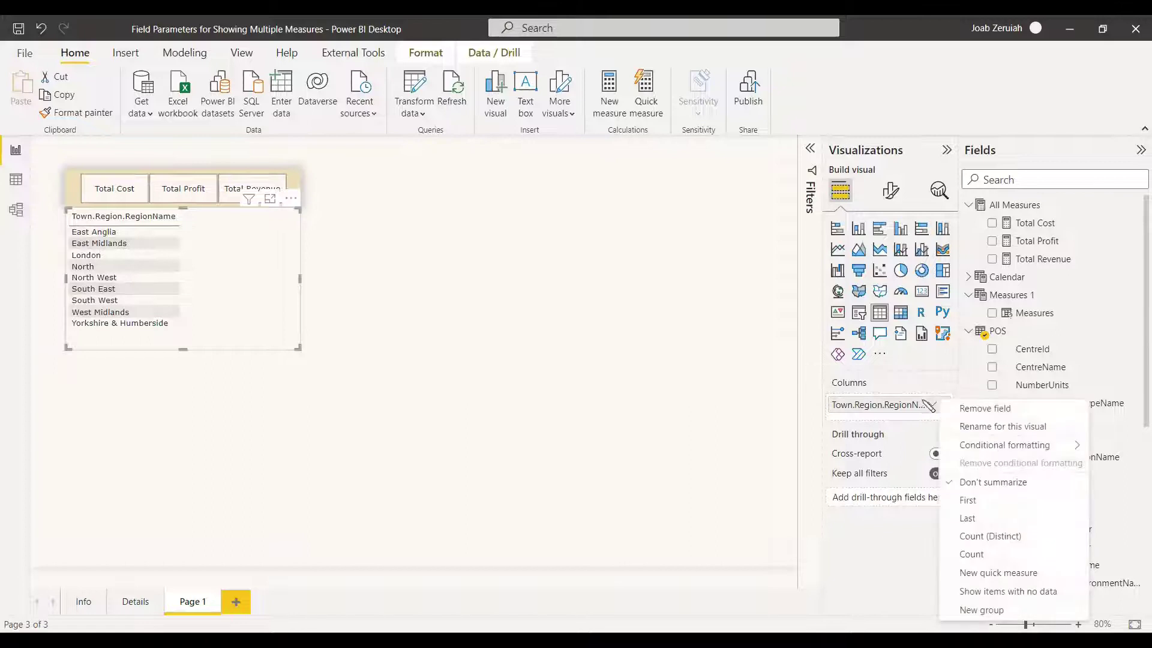
click(988, 426)
text(Region)
key(Return)
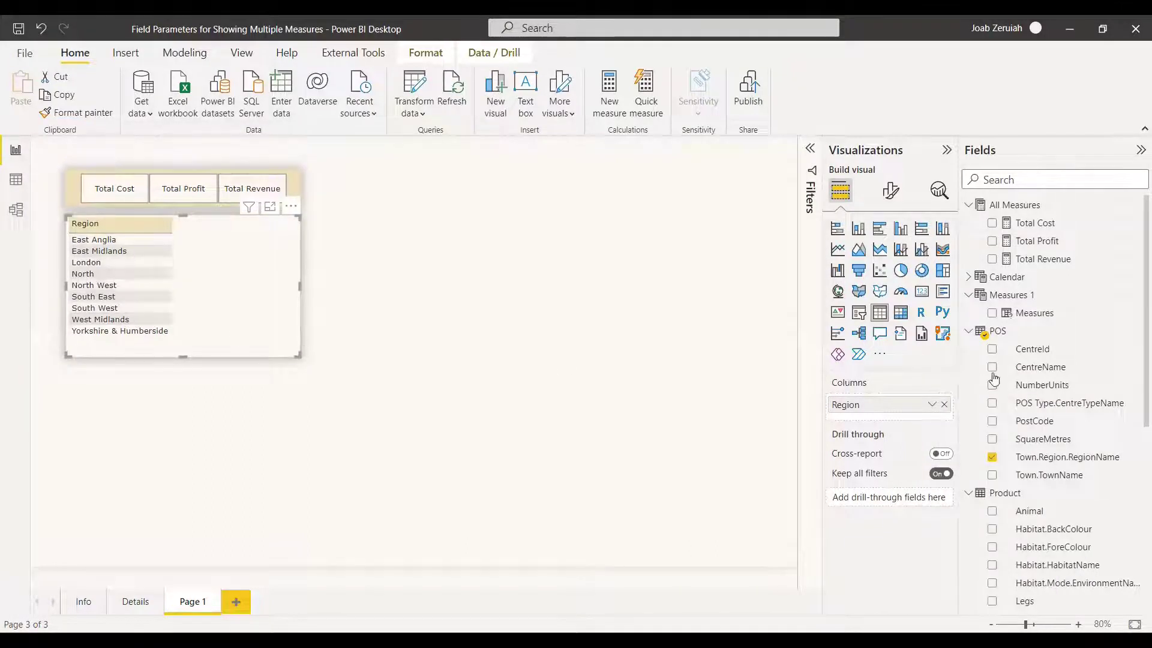
click(991, 313)
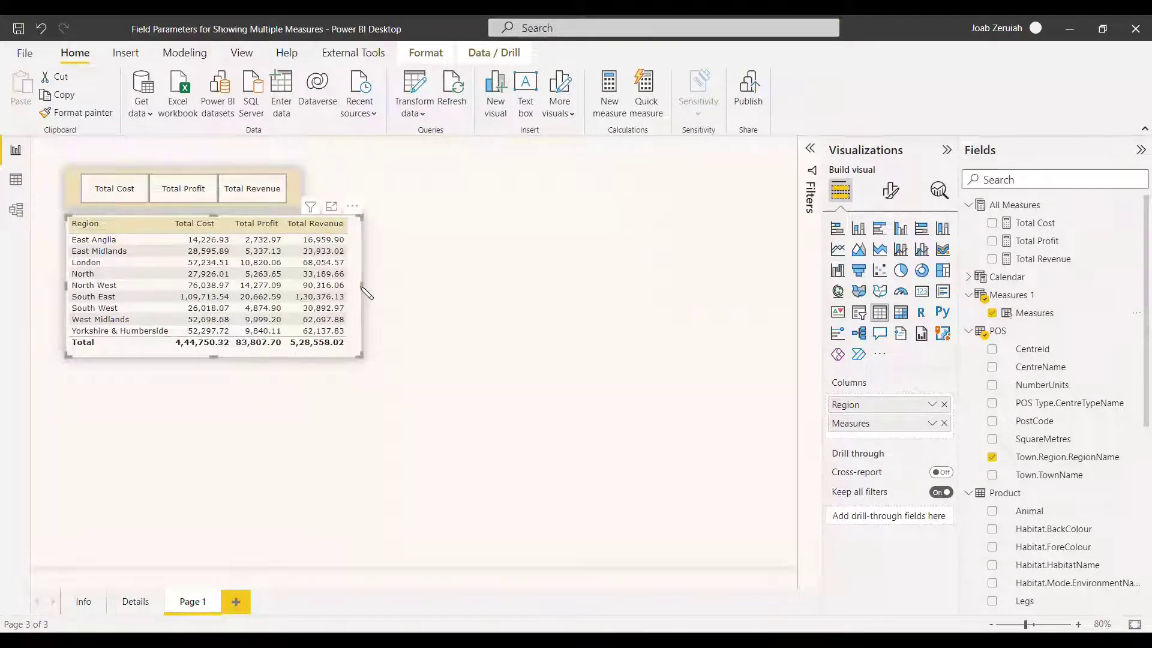
click(390, 414)
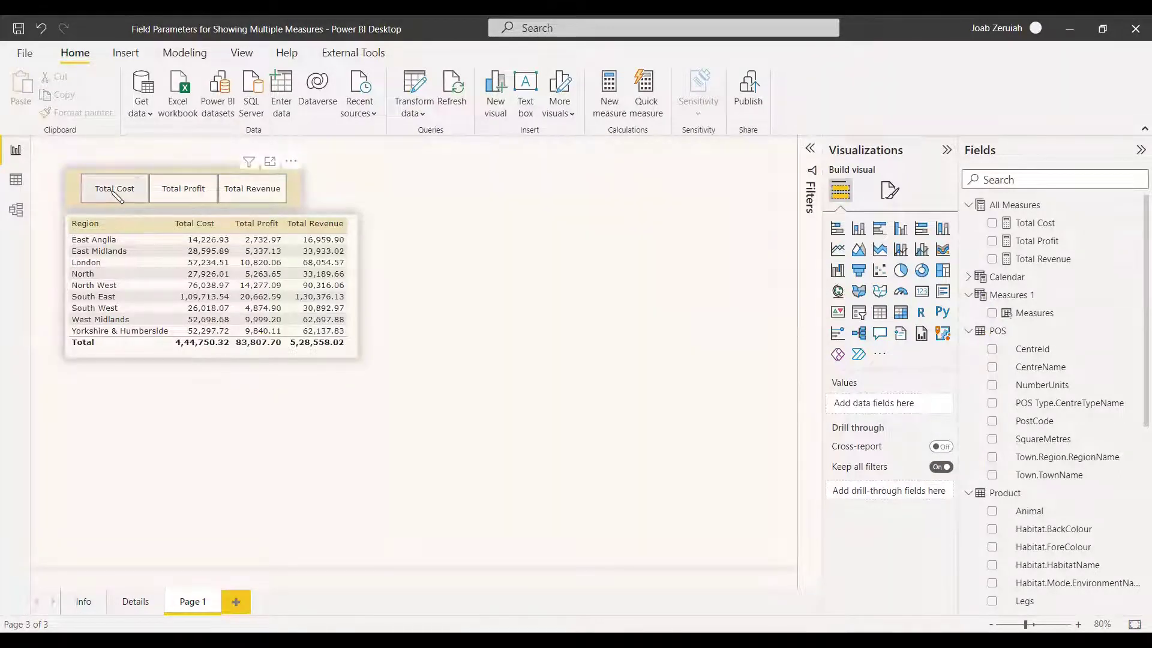
click(115, 195)
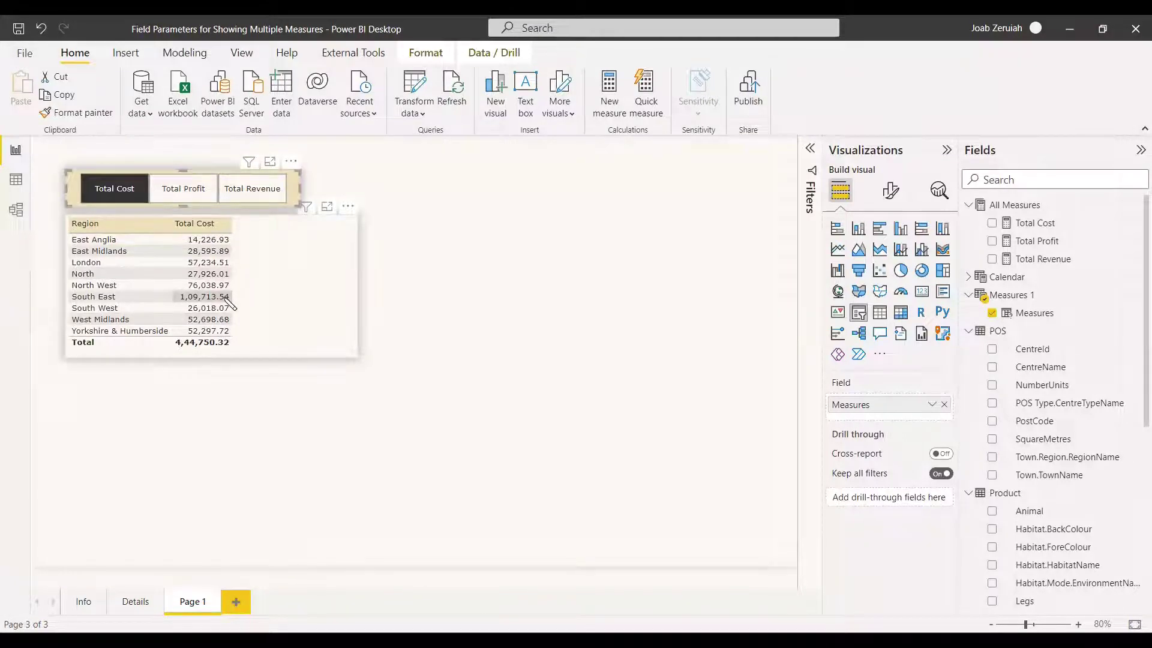
click(248, 191)
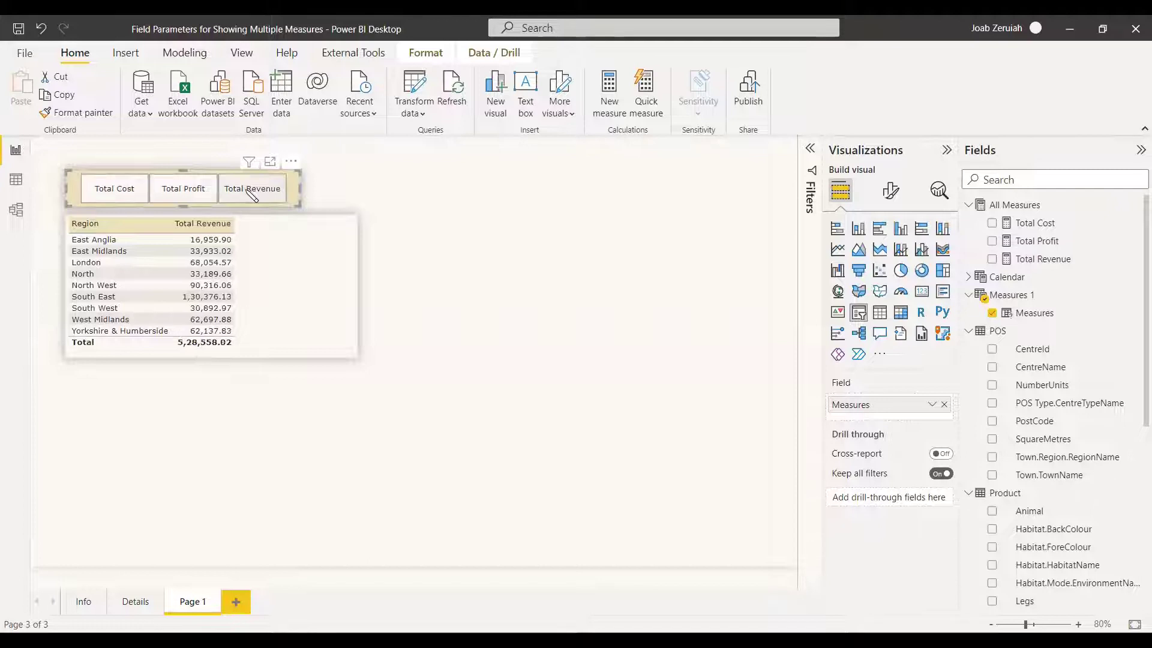
click(117, 189)
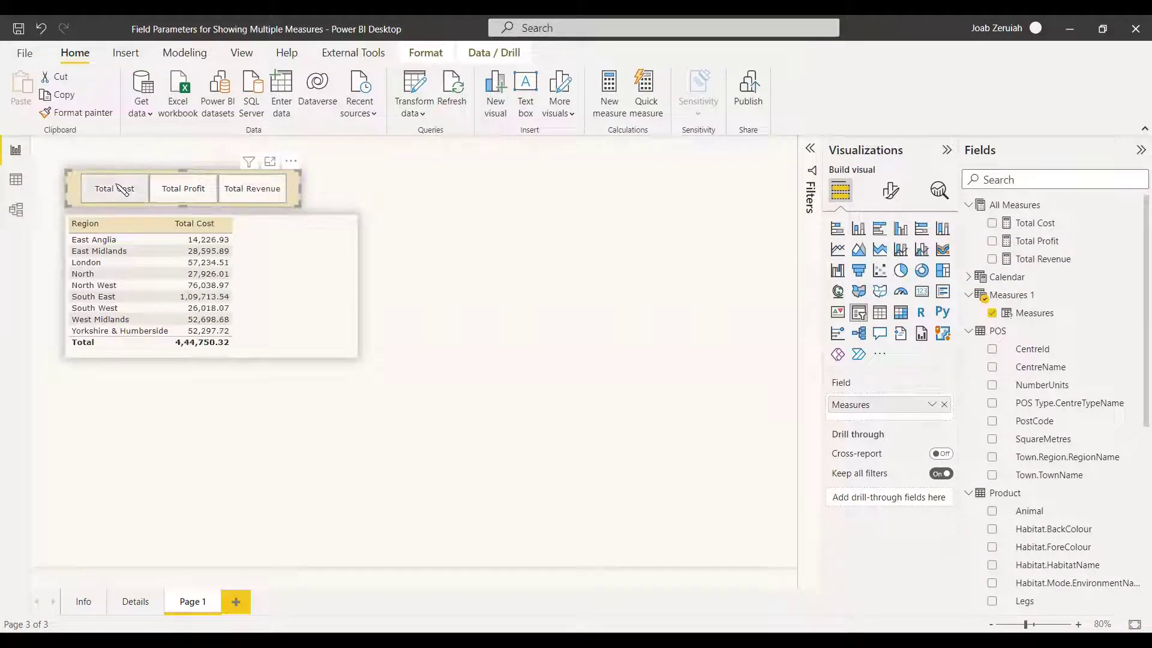
click(206, 191)
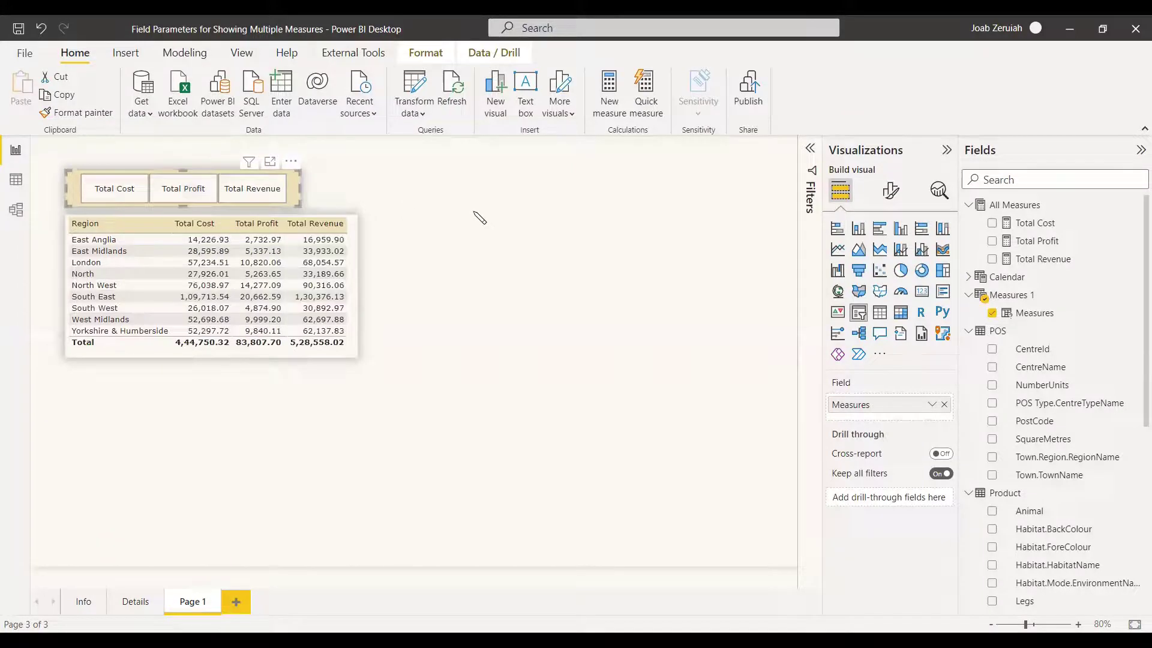
click(449, 292)
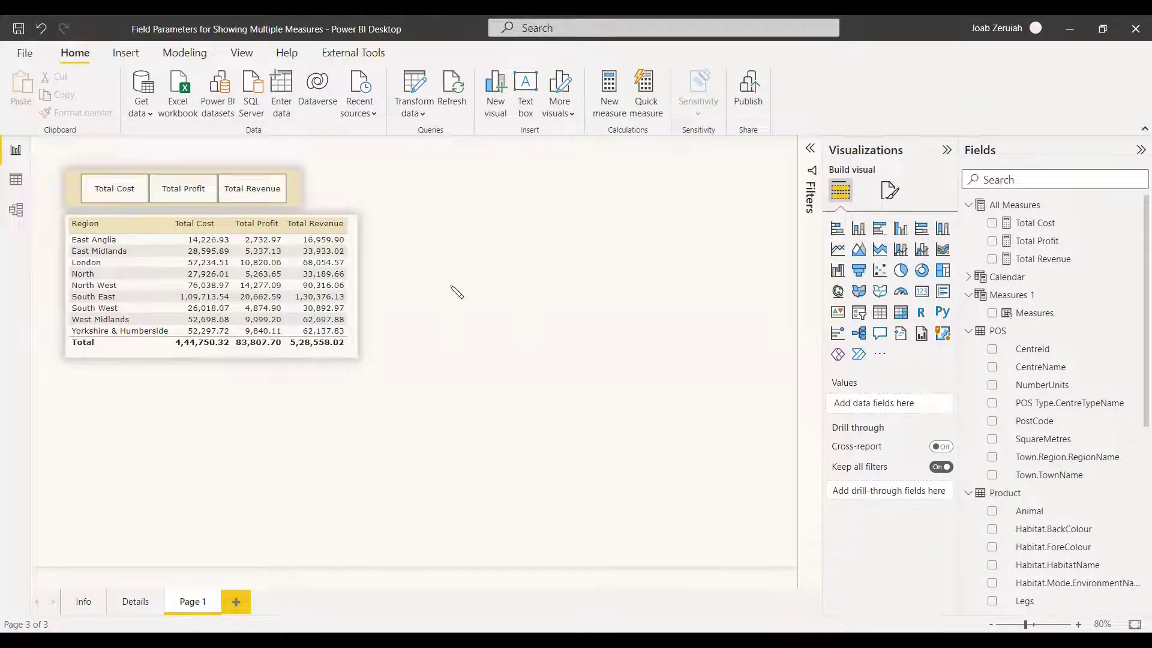
click(185, 52)
Start a new Fields parameter named ColumnField.
click(299, 99)
click(329, 144)
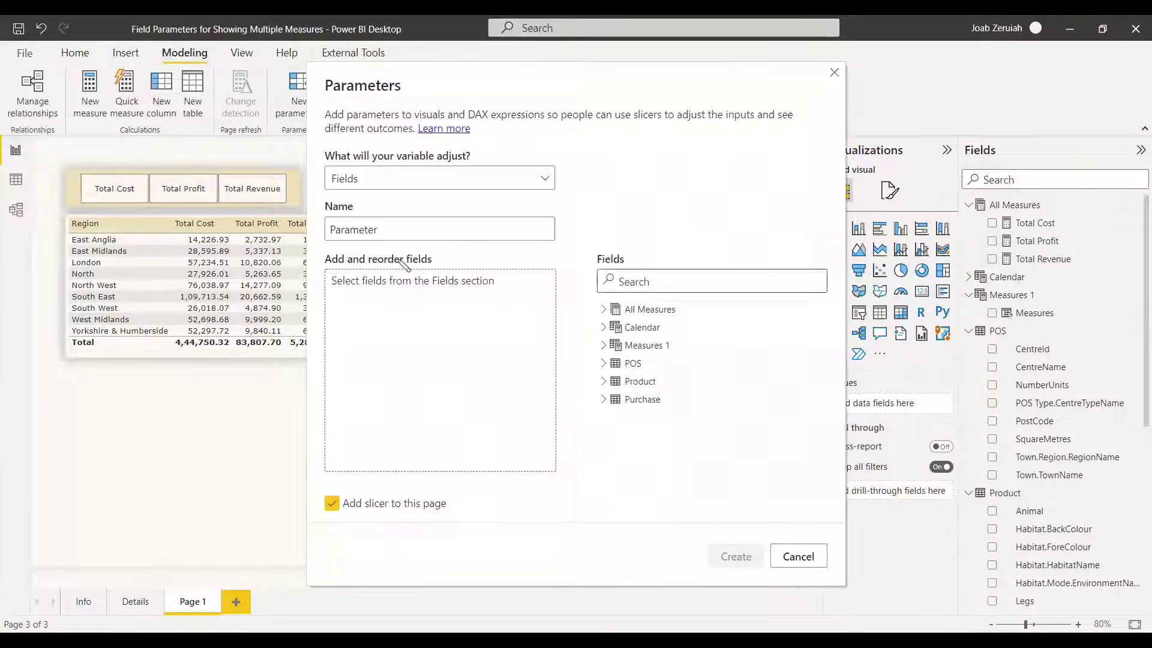
double_click(392, 238)
text(ColumnField)
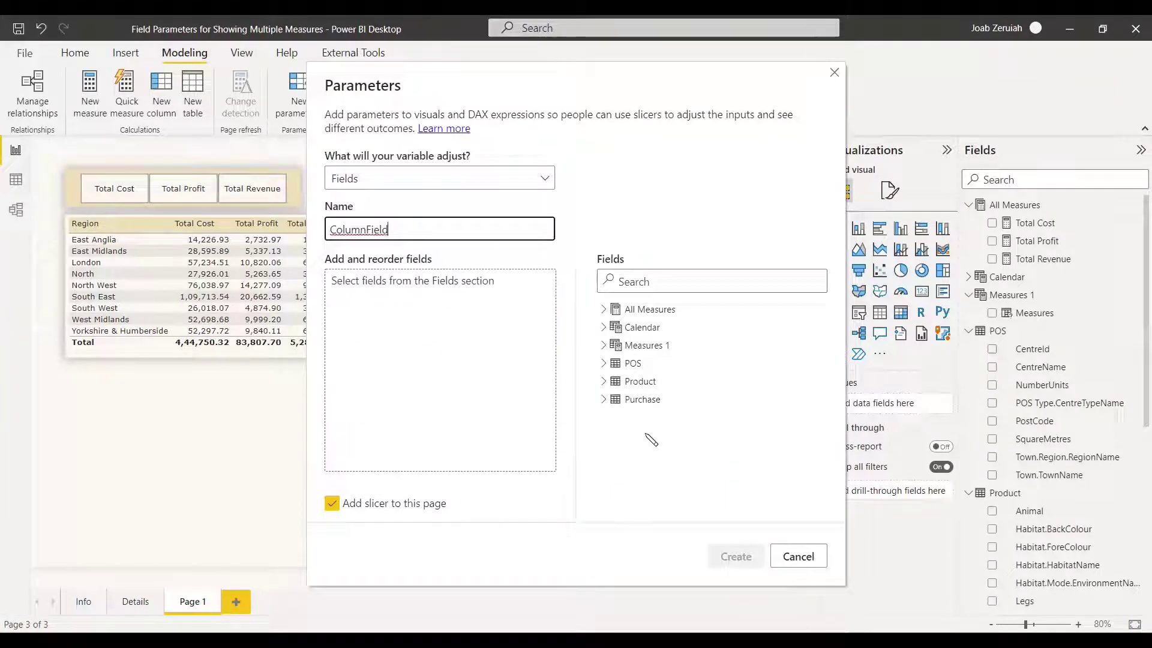
Add EnvironmentName, HabitatName and ProductName to the parameter.
click(603, 380)
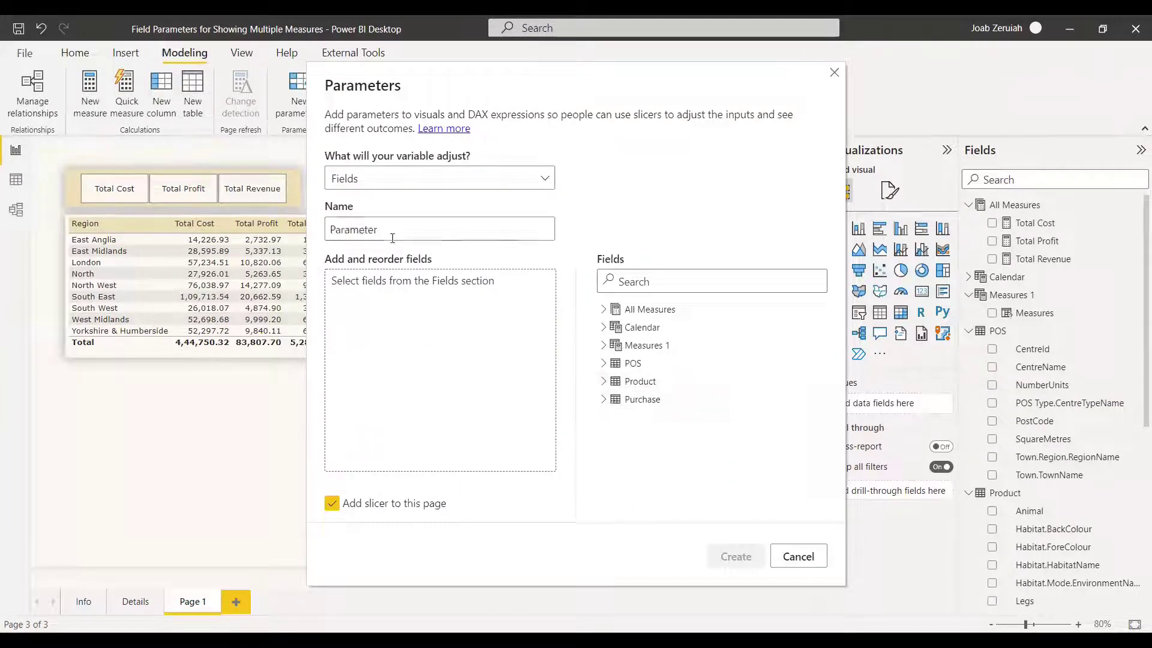
scroll(628, 393, down, 3)
click(626, 387)
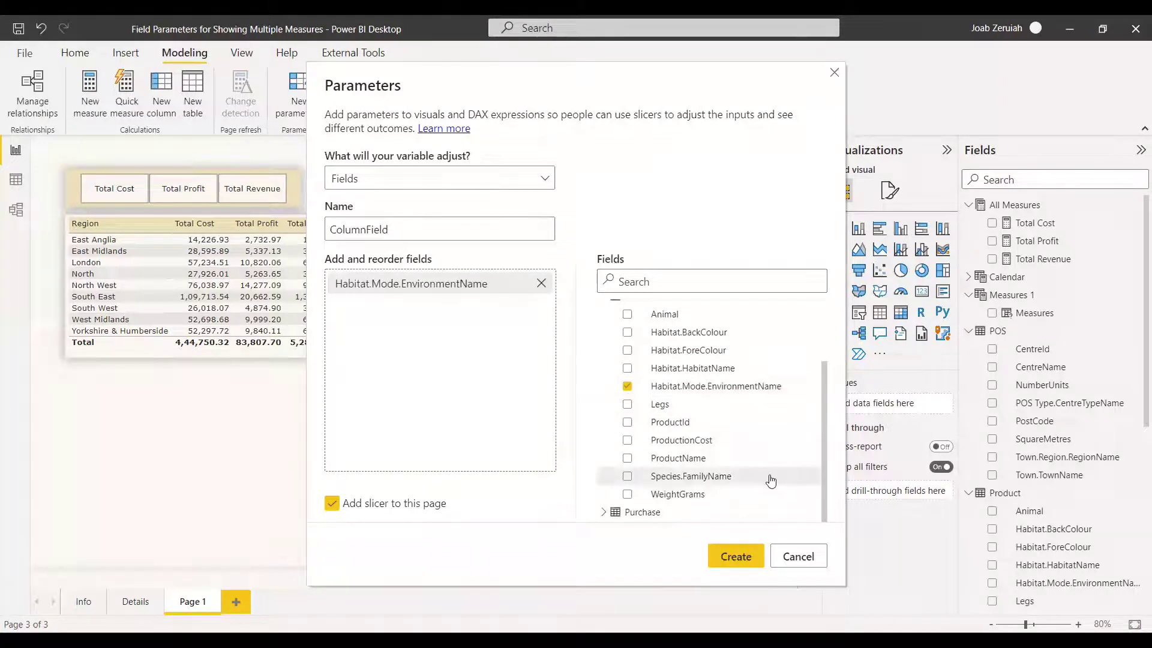
click(627, 368)
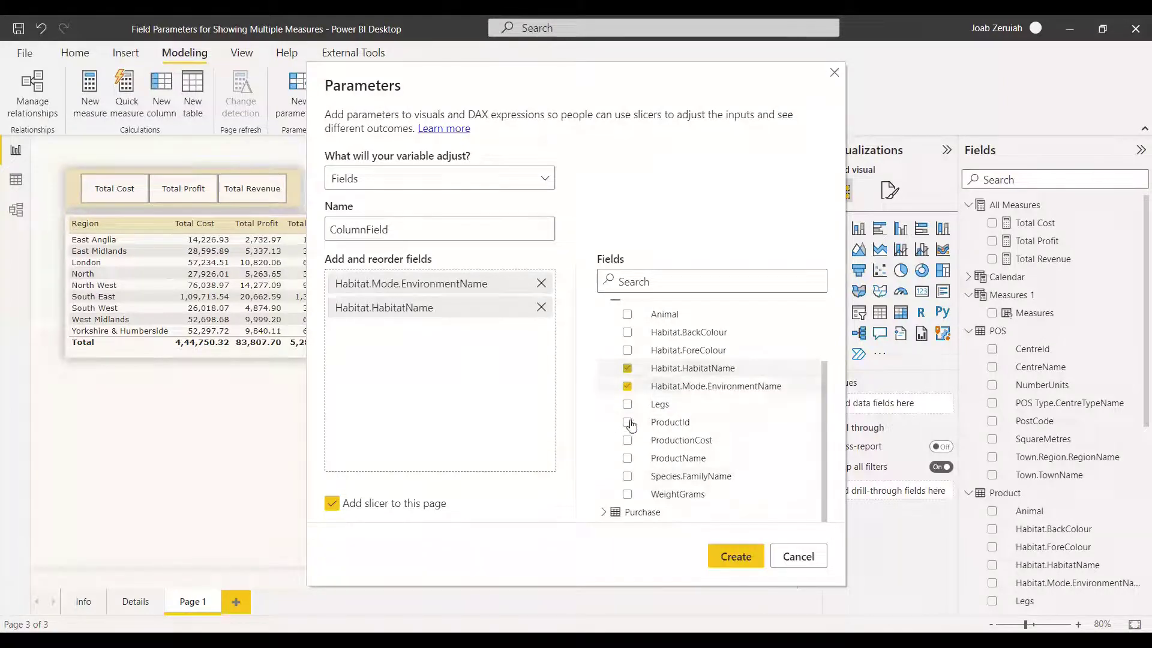
click(627, 457)
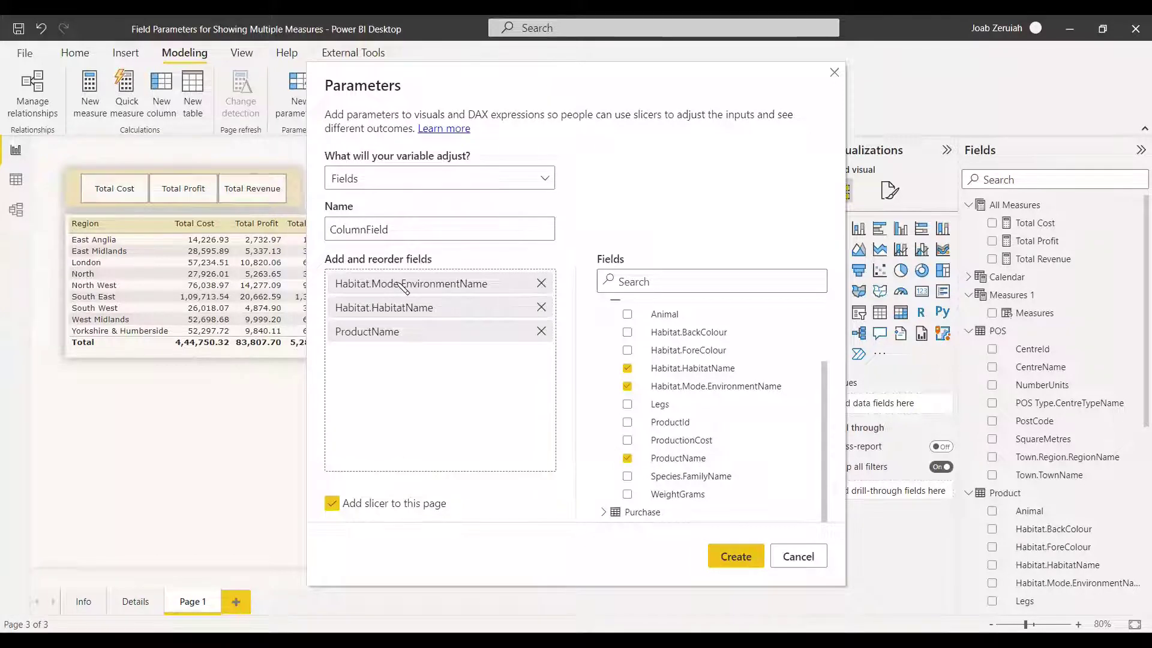
Rename the items Environment, Habitat and Product, then create the parameter with its slicer.
double_click(483, 288)
text(Environment)
key(Tab)
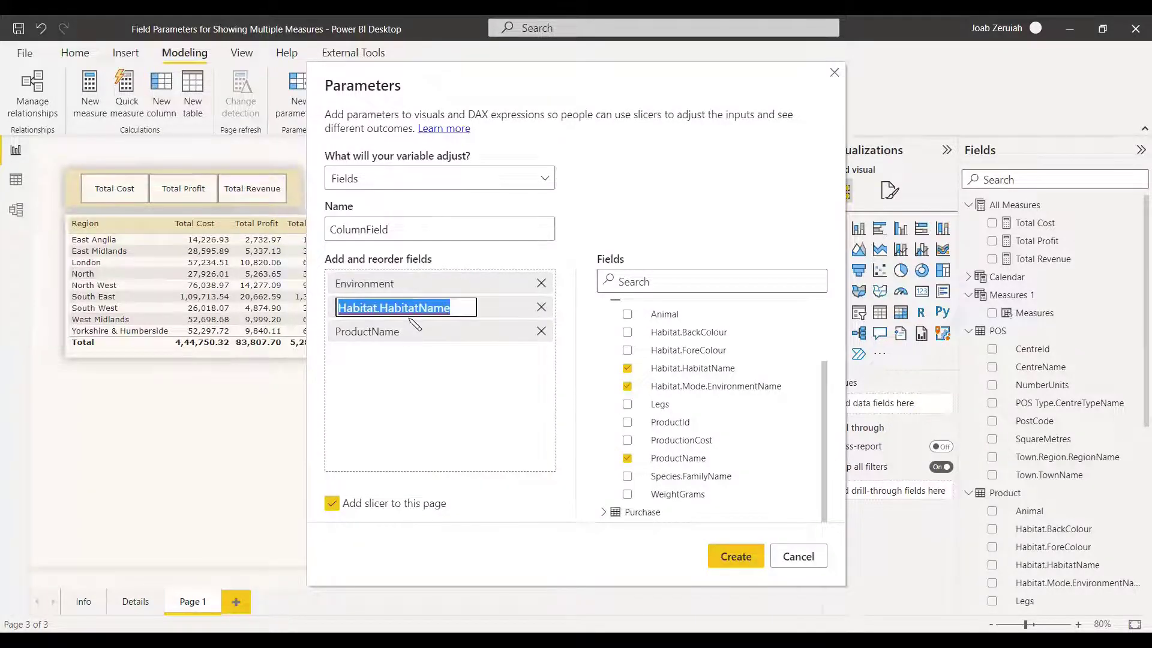
text(Habitat)
key(Tab)
text(Product)
click(739, 554)
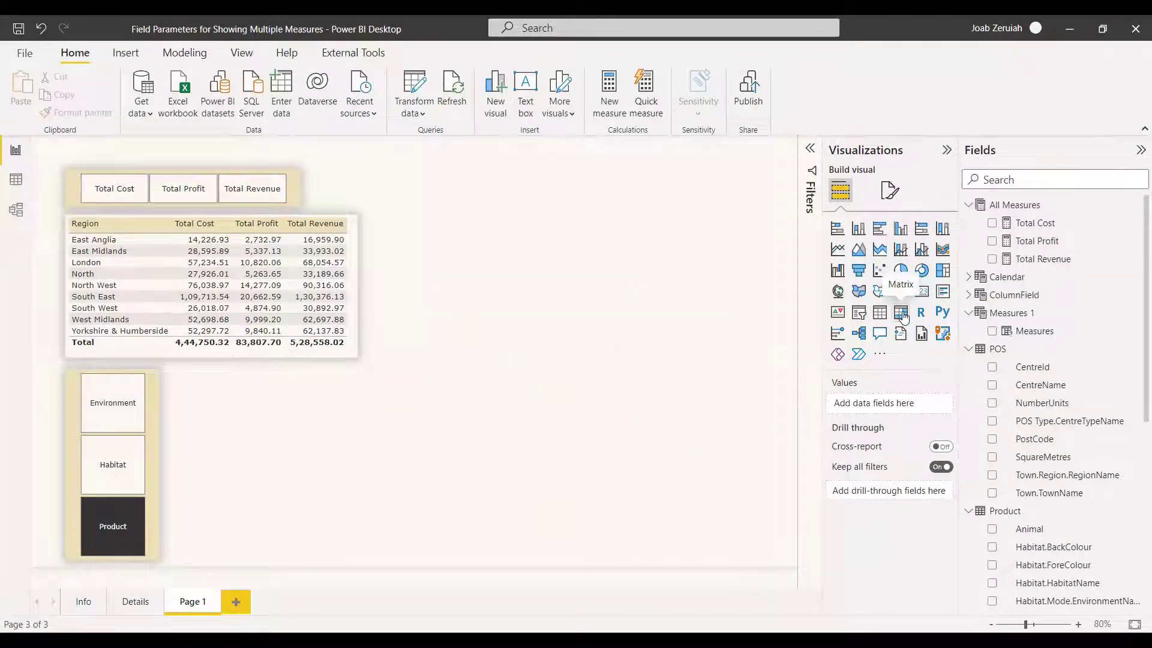
Insert a matrix with Total Revenue as values and ColumnField as rows, then expand Land.
click(901, 312)
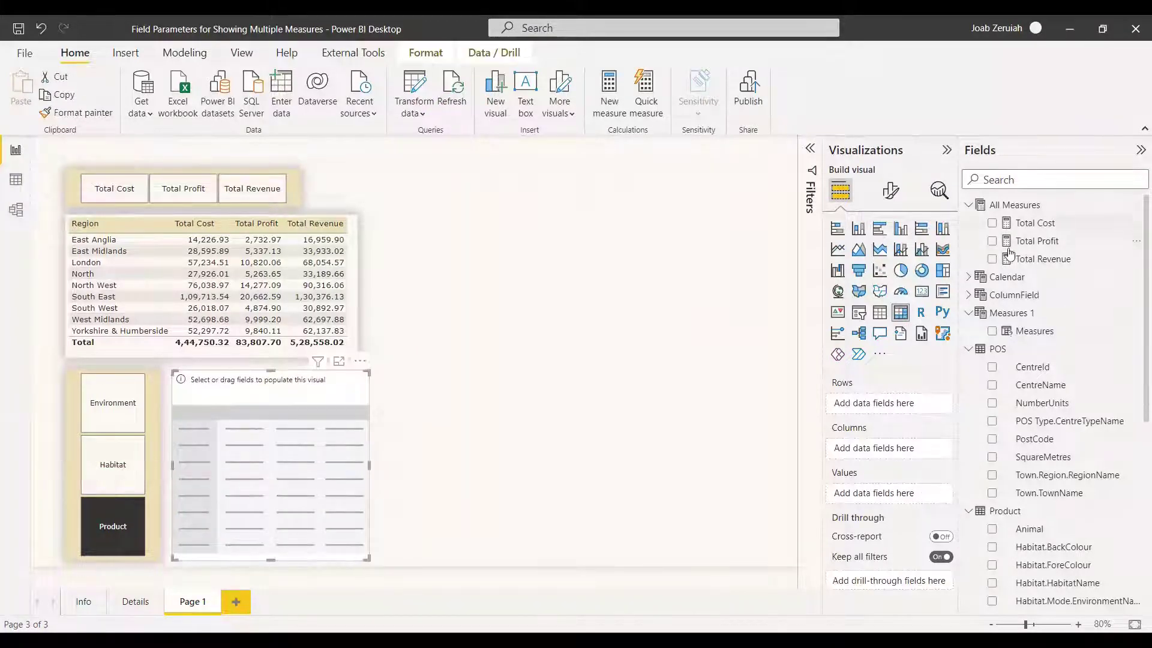
click(992, 259)
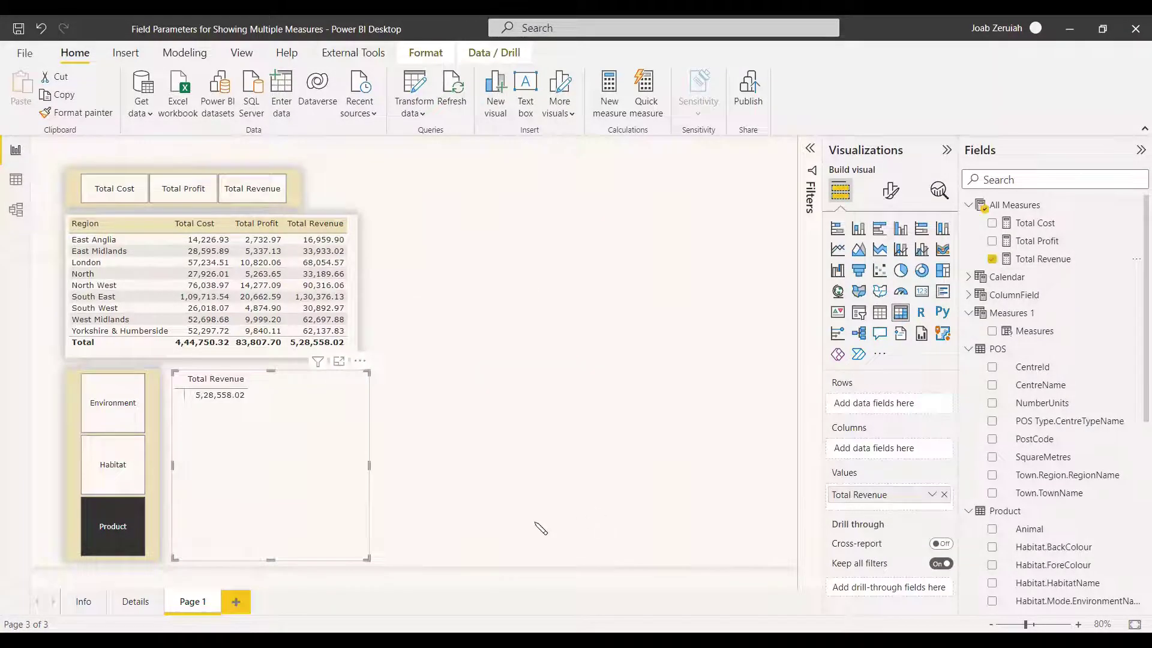
click(968, 295)
click(992, 312)
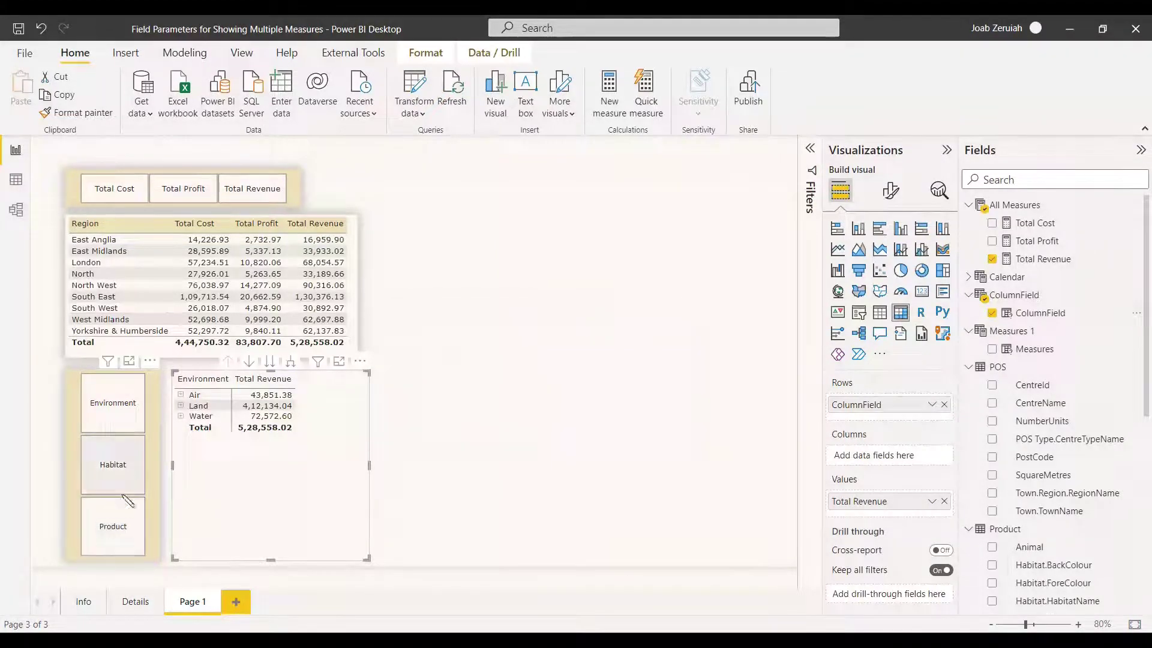
click(180, 408)
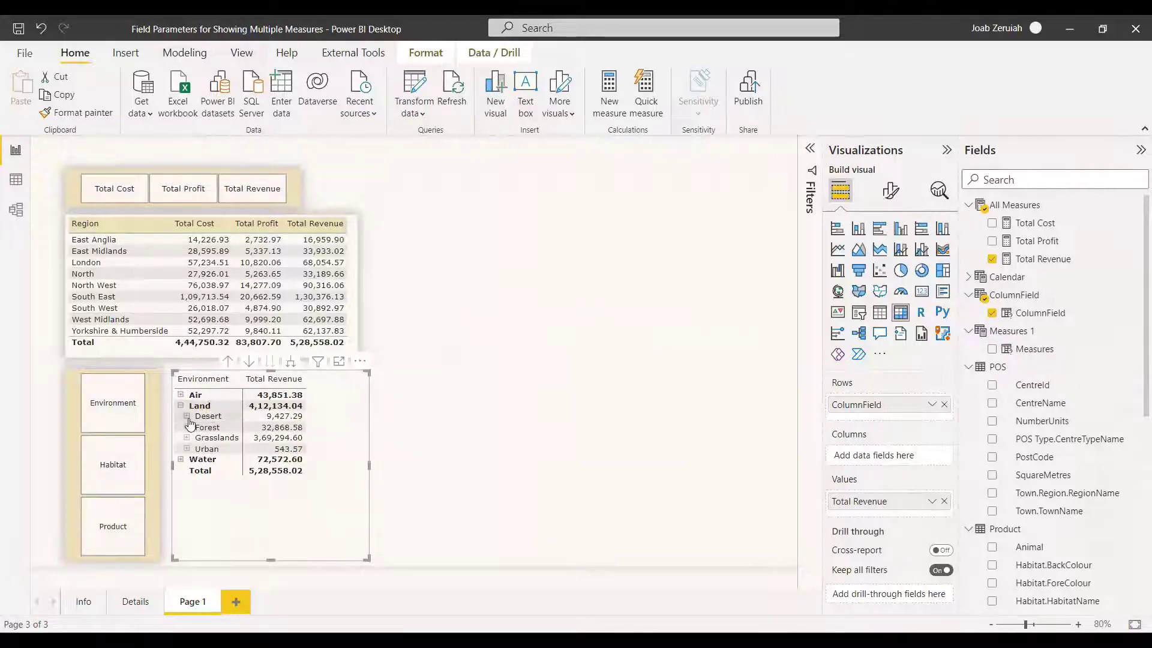
Expand Desert, collapse Land, and try grouping the matrix by Habitat and then Product.
click(186, 416)
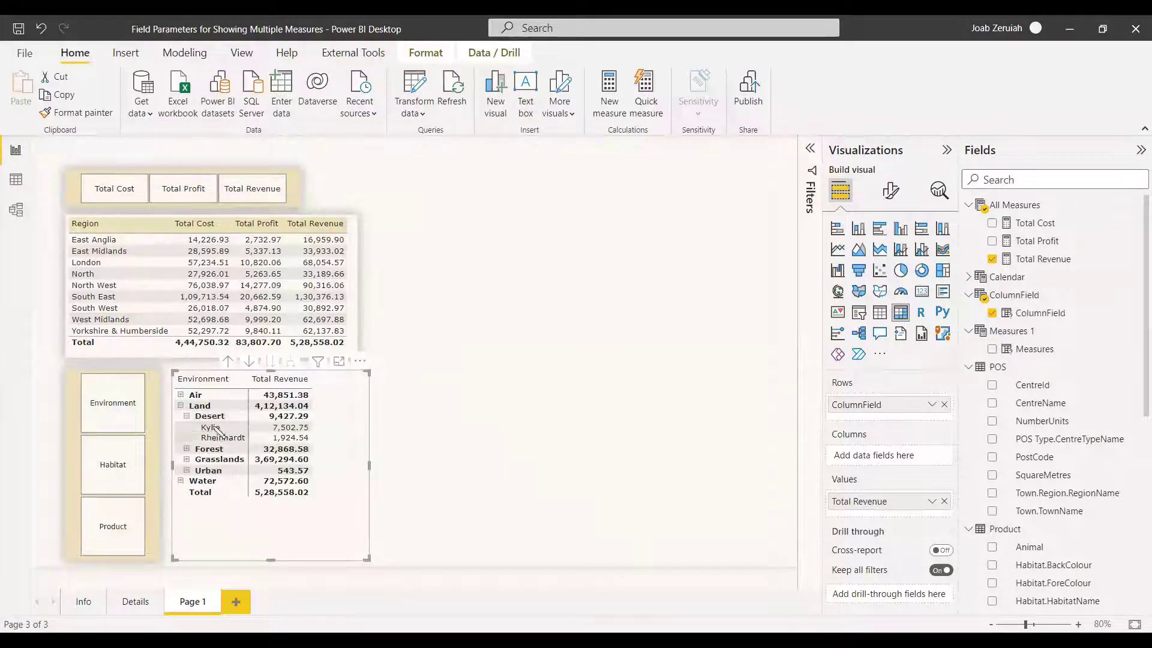
click(180, 405)
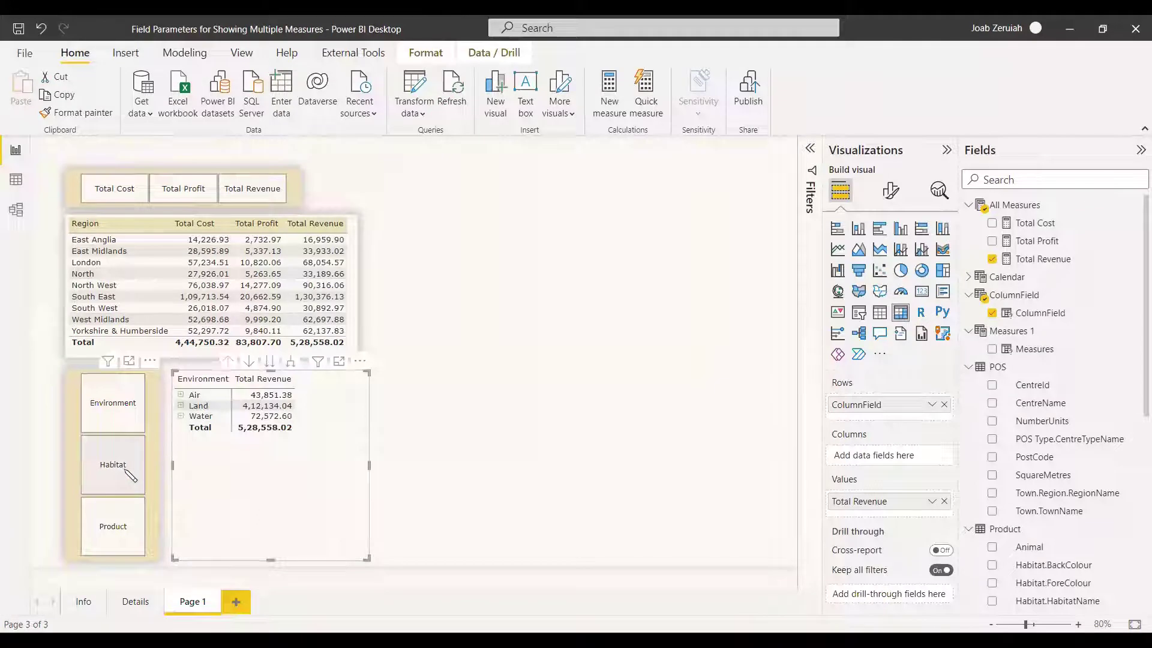
click(128, 473)
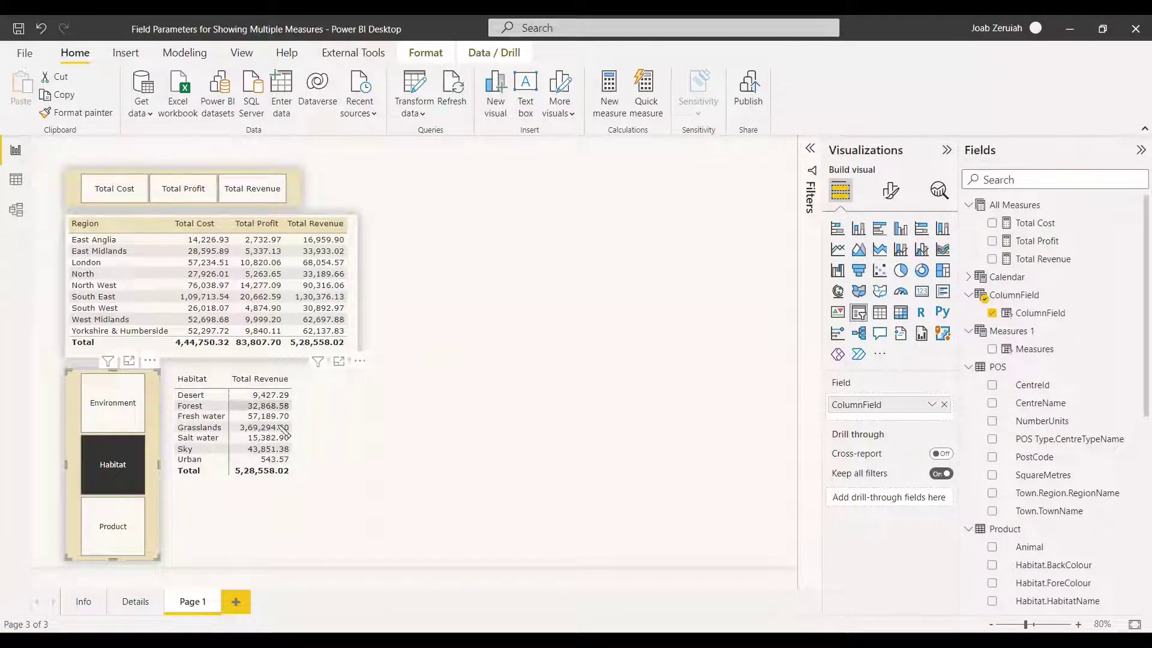
click(114, 531)
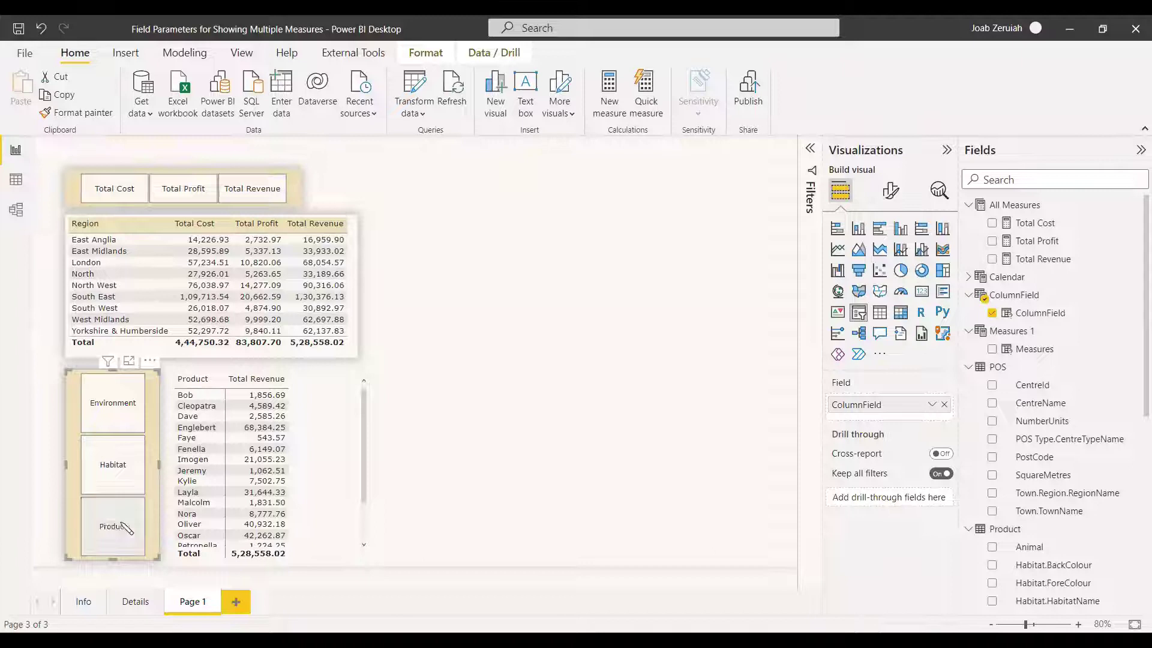
Group the matrix back by Environment and widen it.
click(113, 407)
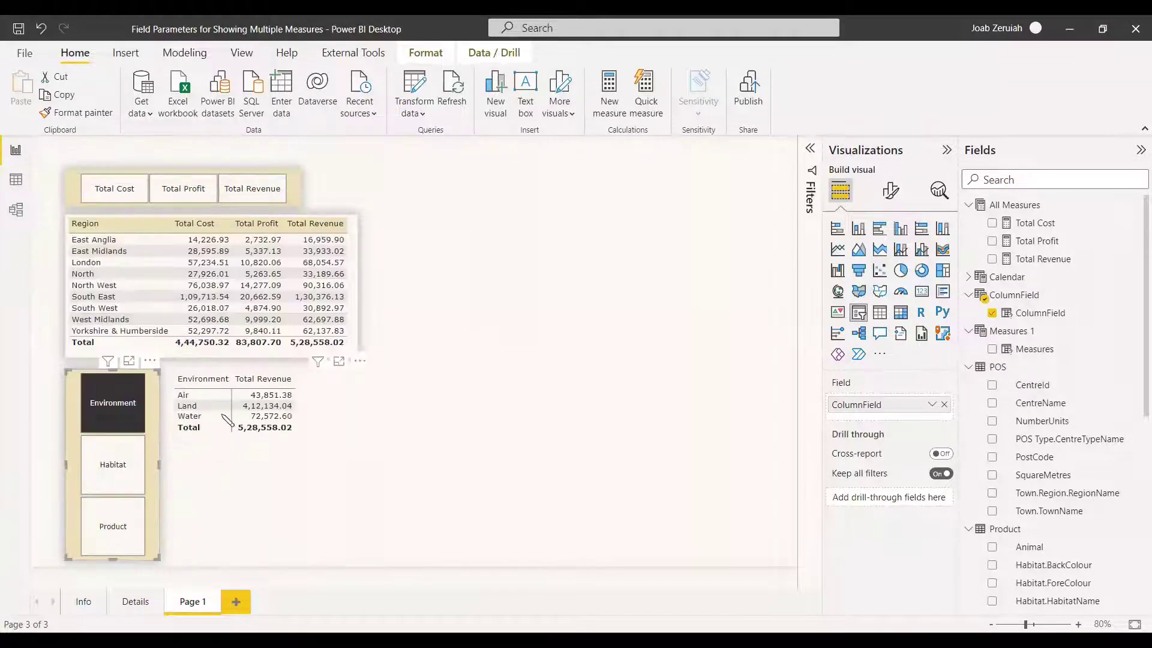
click(216, 435)
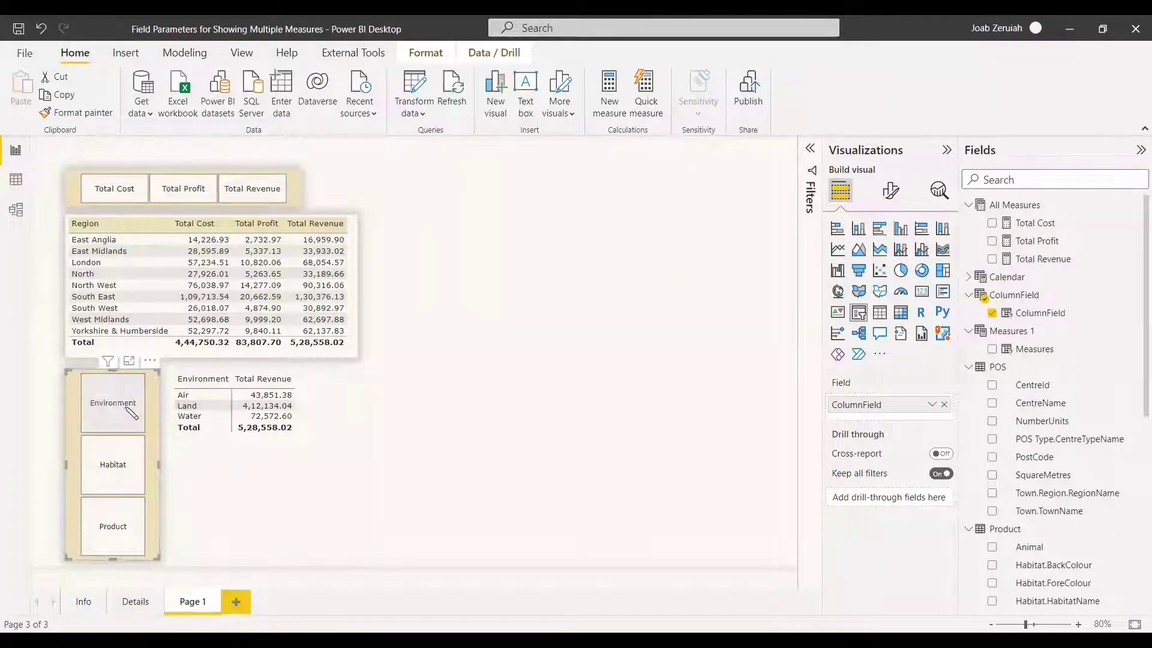
drag(368, 448, 460, 474)
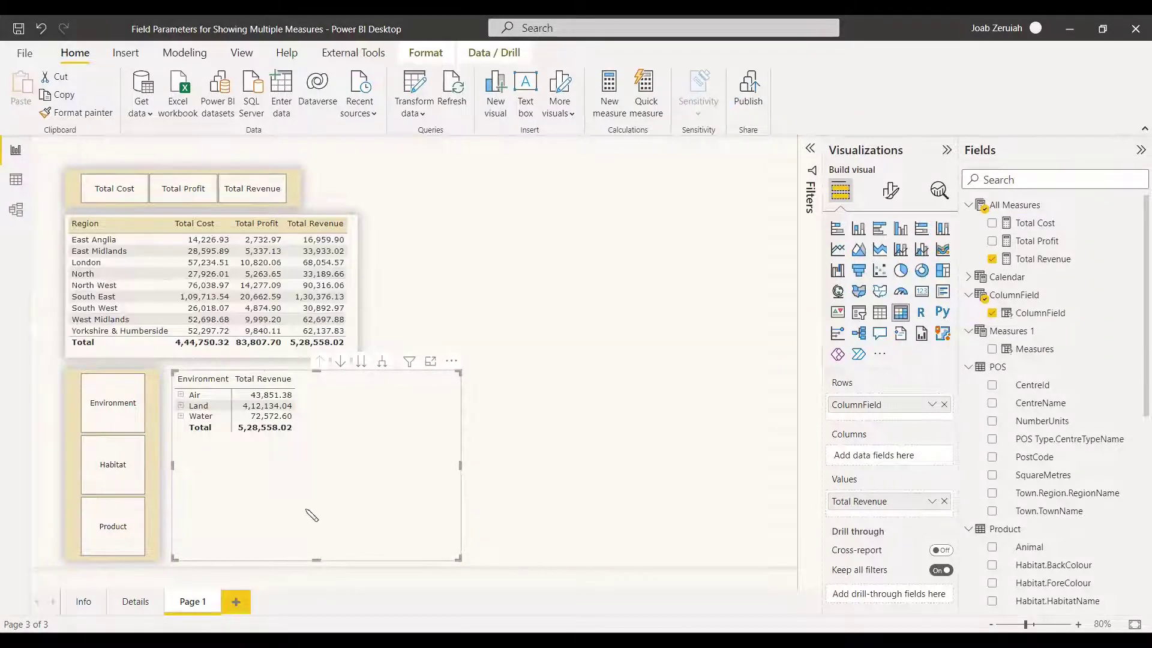
Add Total Cost and Total Profit to the matrix, narrow it, expand Land and Forest, and toggle Environment.
drag(987, 249, 467, 471)
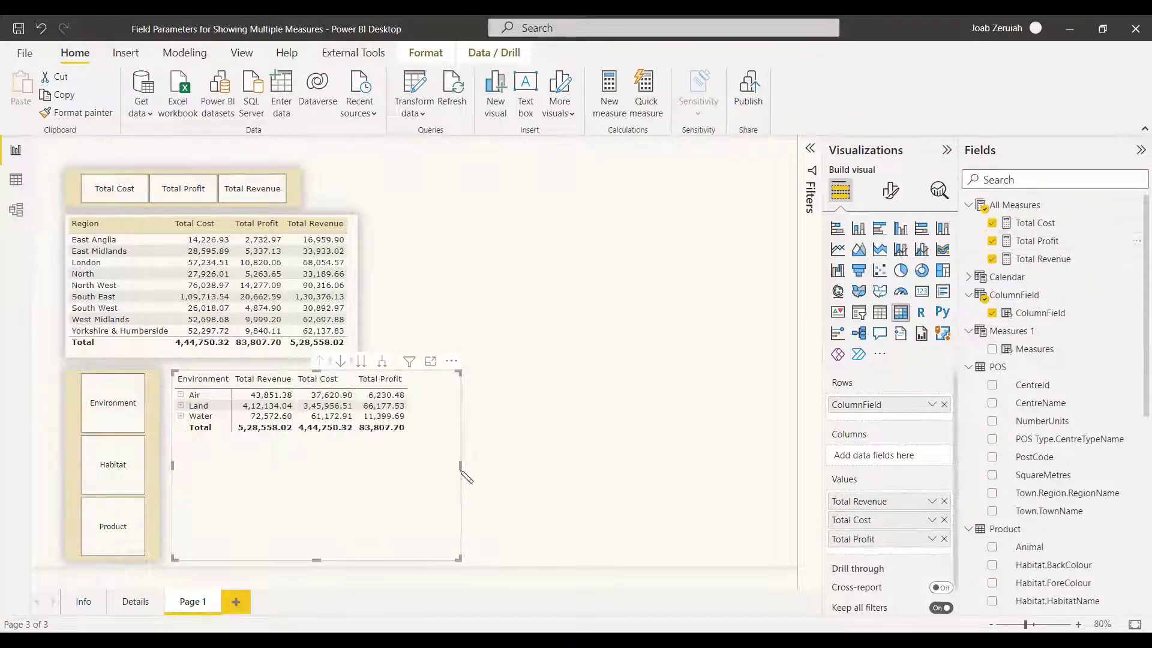
drag(458, 557, 419, 558)
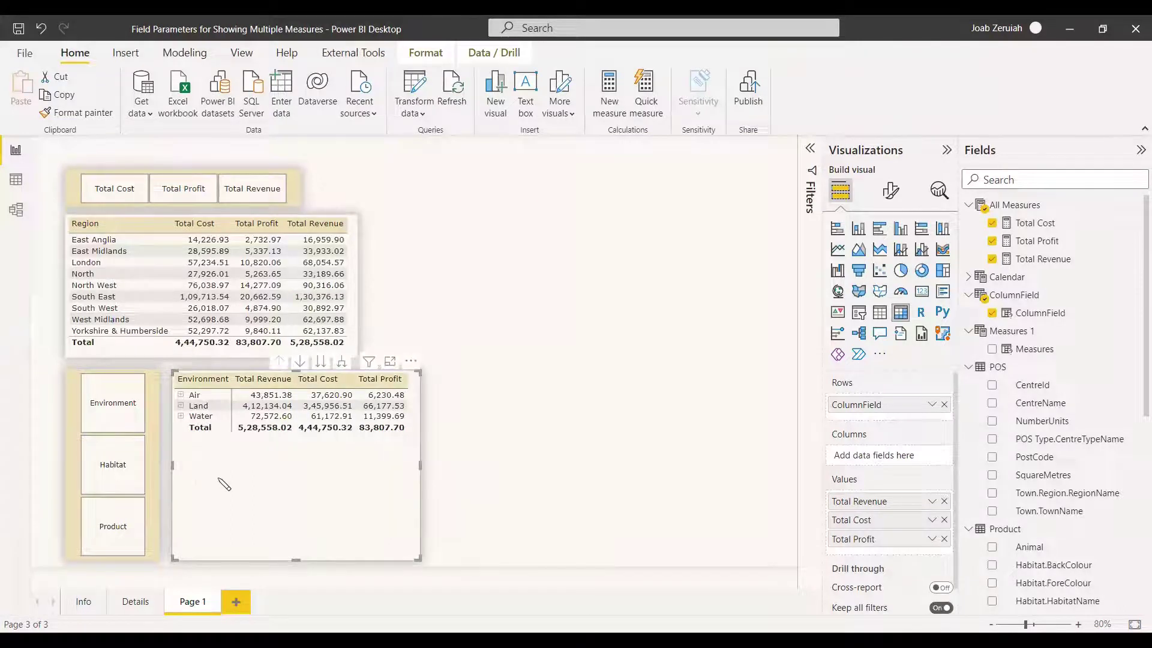
click(180, 406)
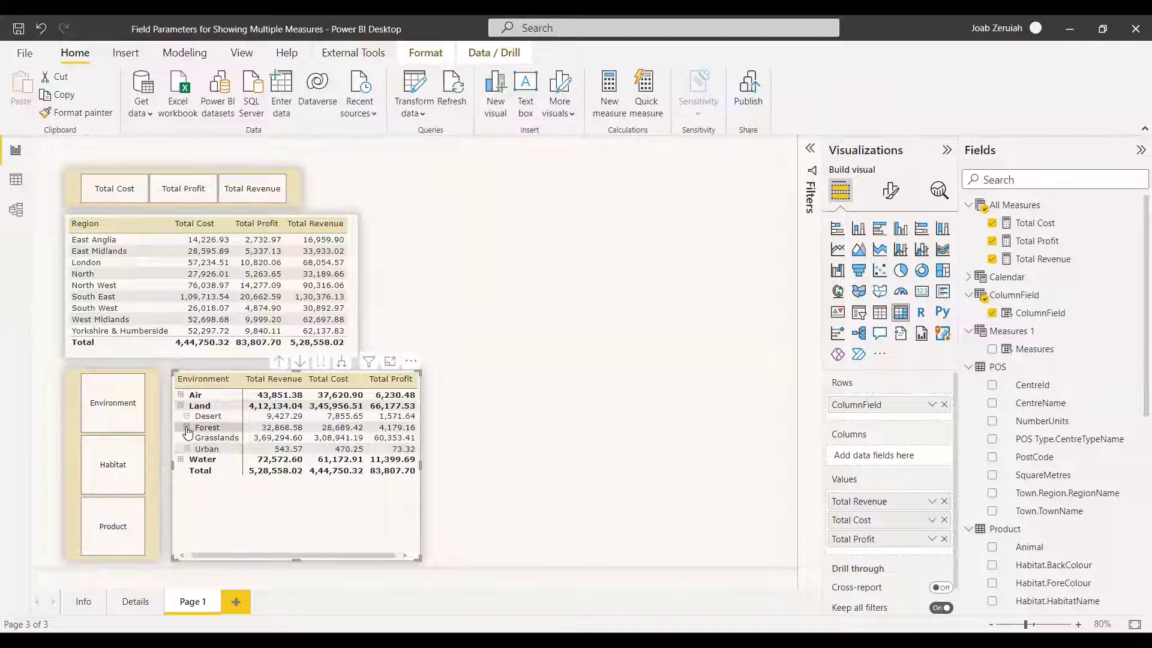
click(186, 428)
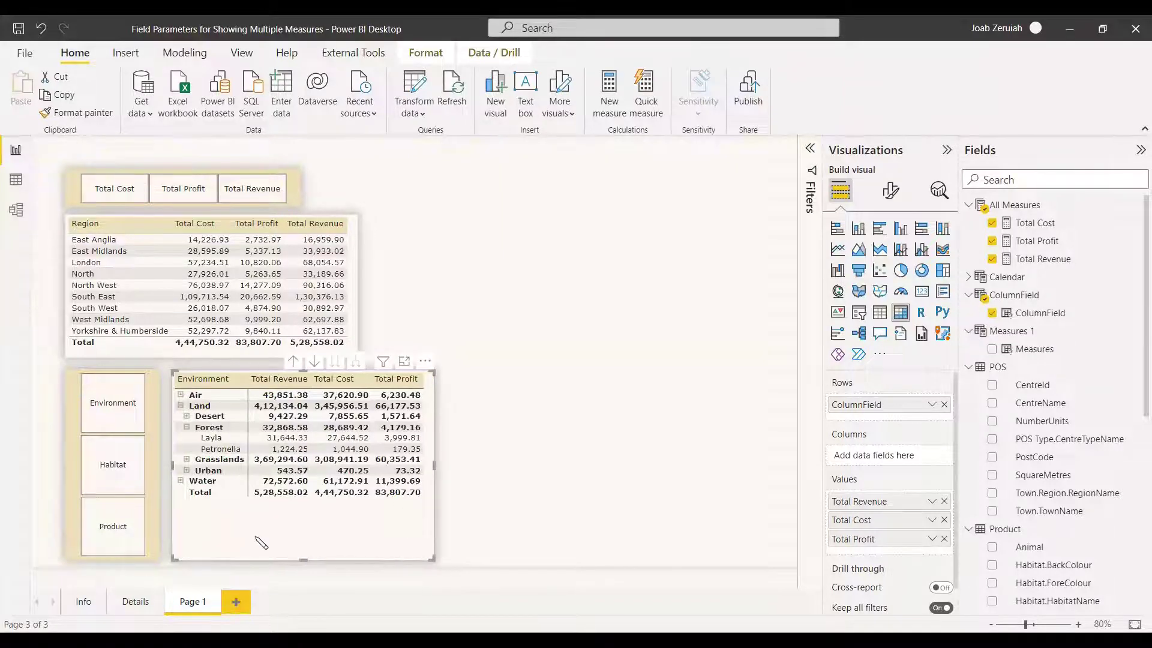
click(112, 414)
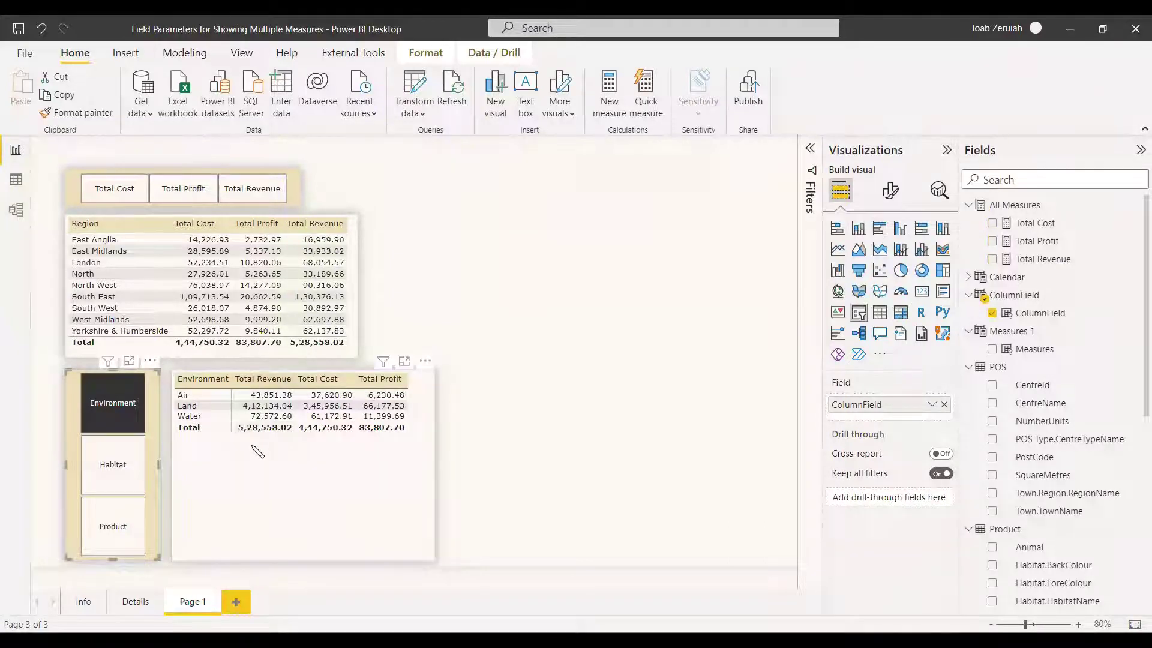
click(487, 519)
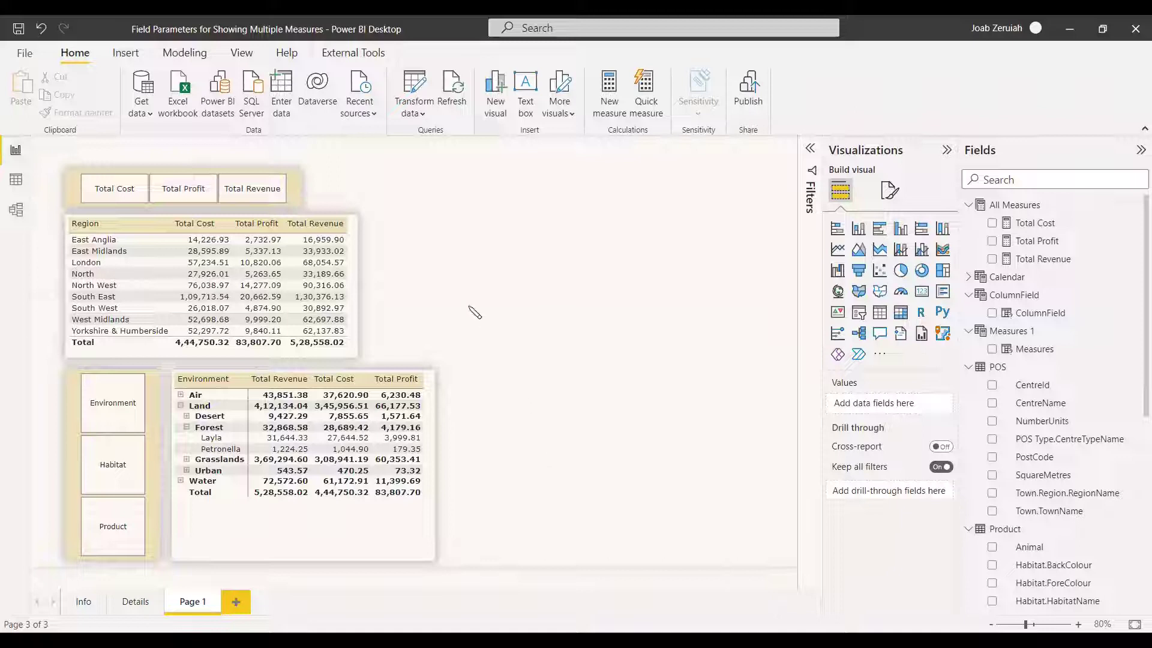
Insert a clustered column chart and select Total Cost in the Measures slicer.
click(902, 229)
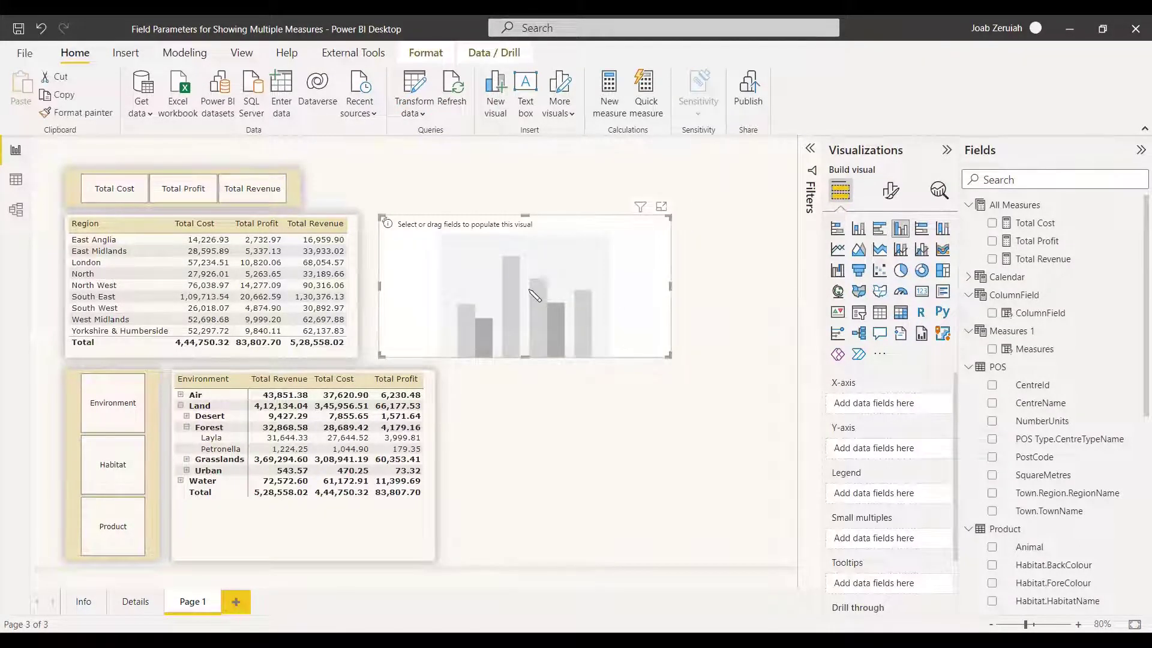
click(129, 190)
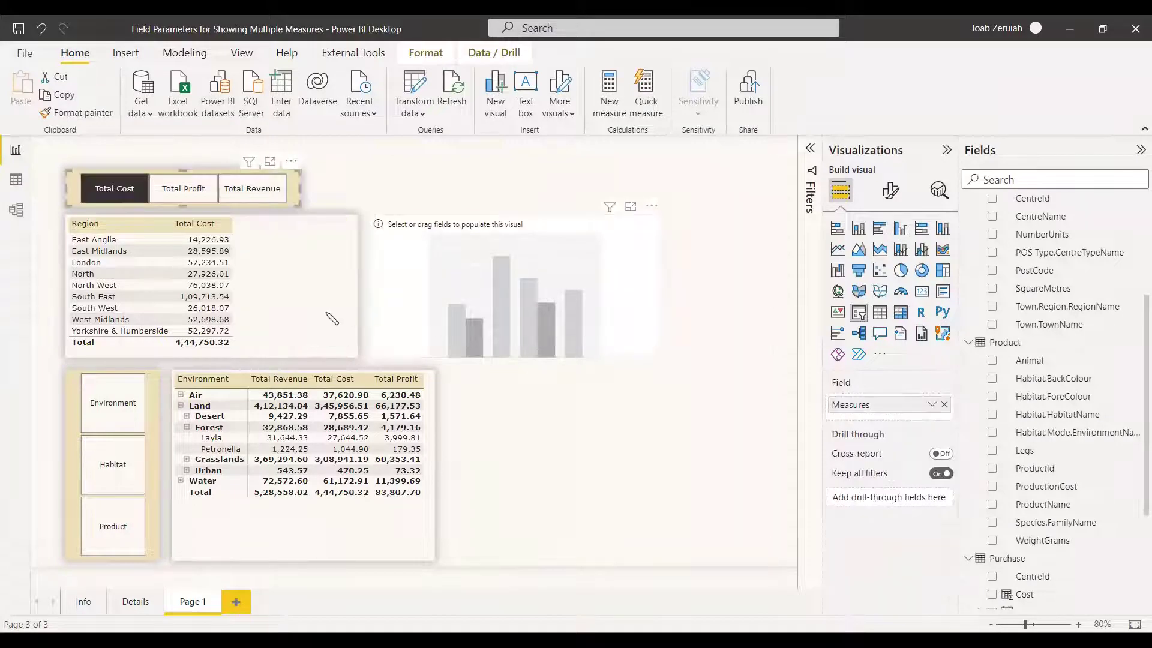
click(540, 330)
Plot the Measures parameter by RegionName in the chart, widen it, and select Total Profit.
scroll(1054, 414, down, 3)
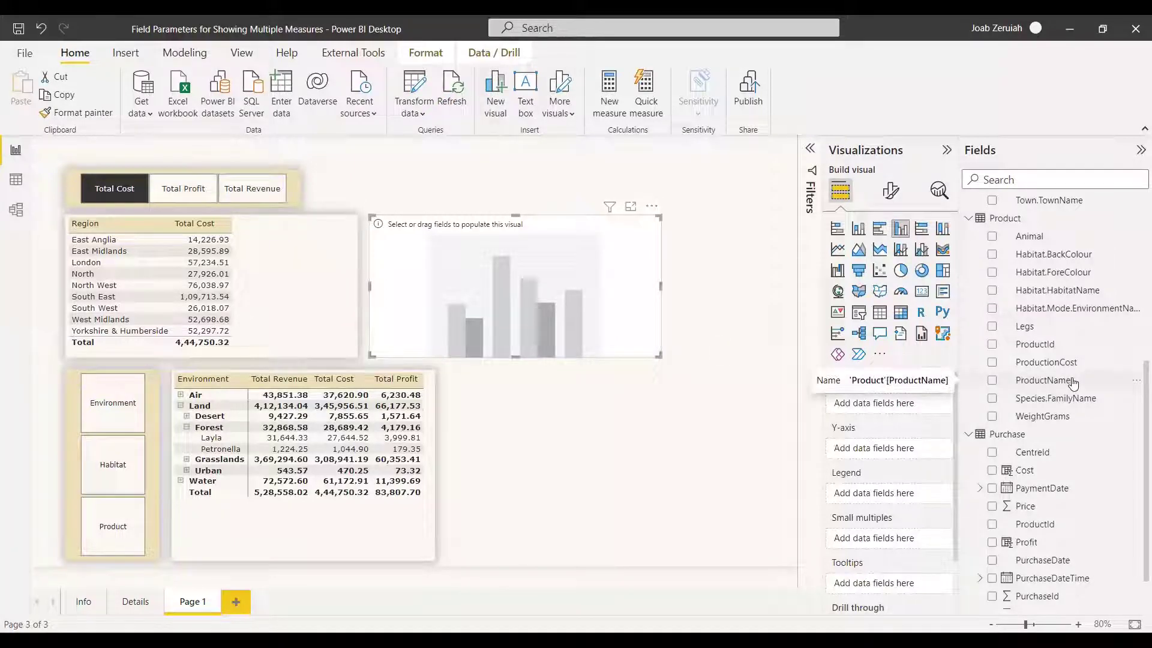
scroll(1068, 382, down, 1)
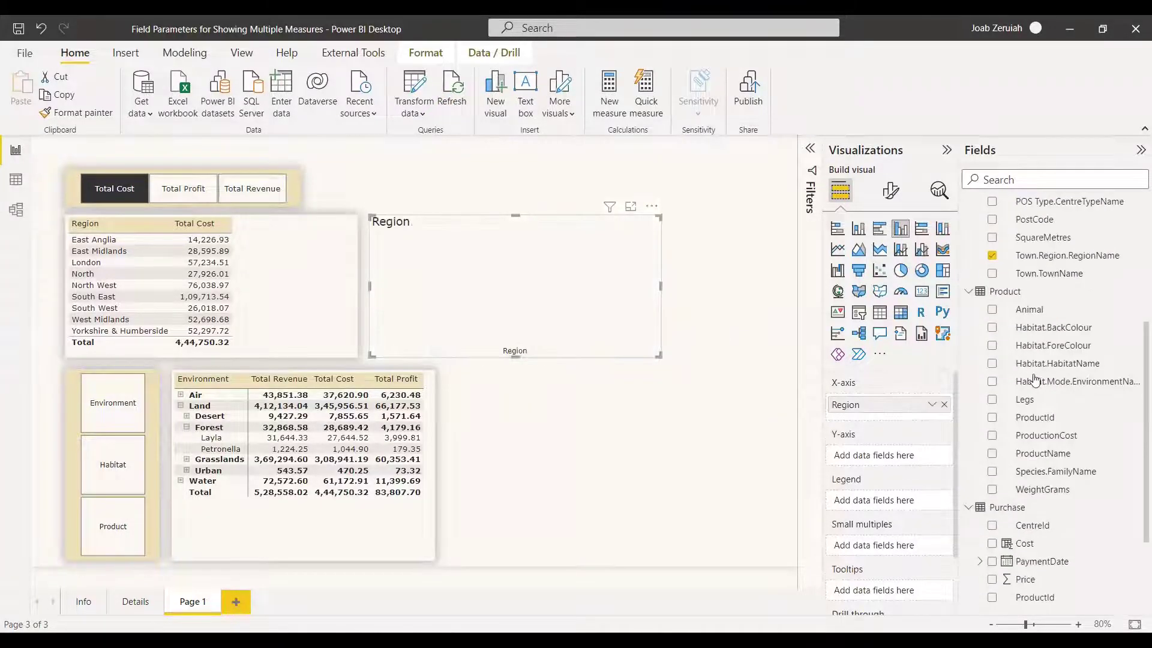
scroll(1049, 374, up, 3)
click(992, 298)
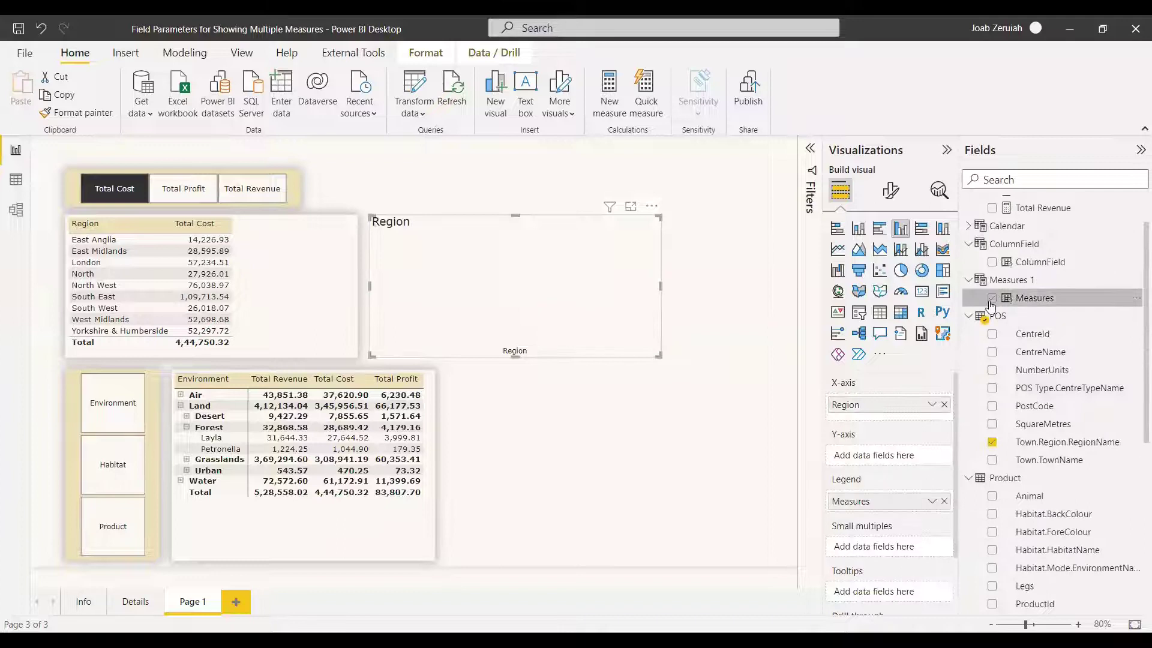
drag(873, 461, 874, 457)
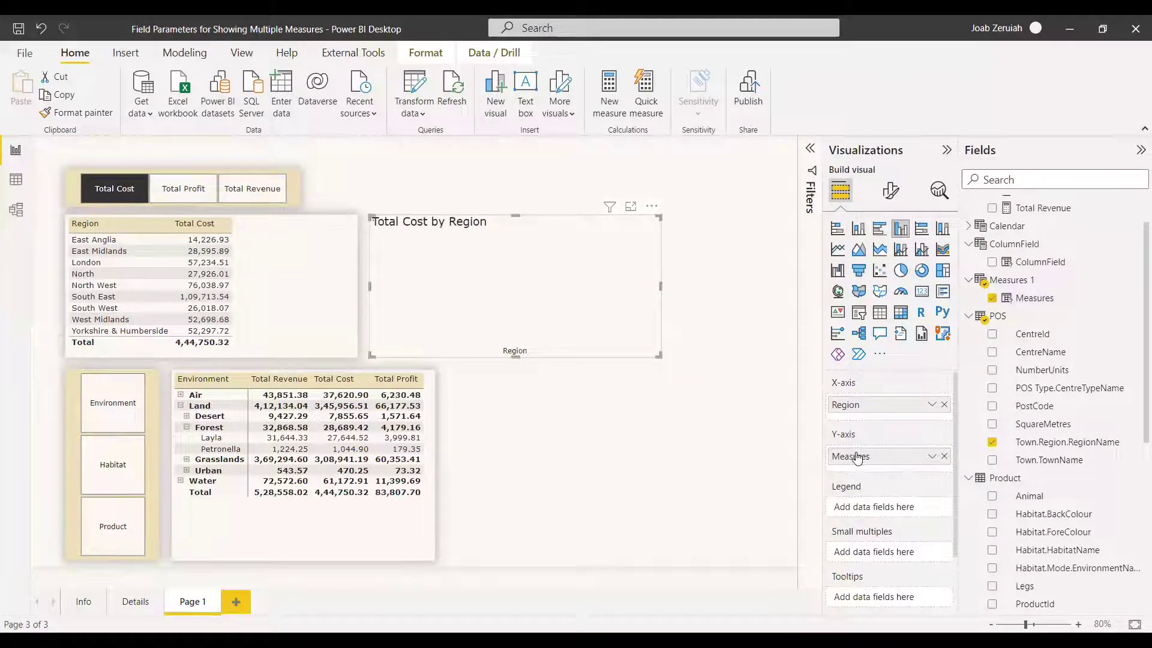
drag(660, 286, 781, 294)
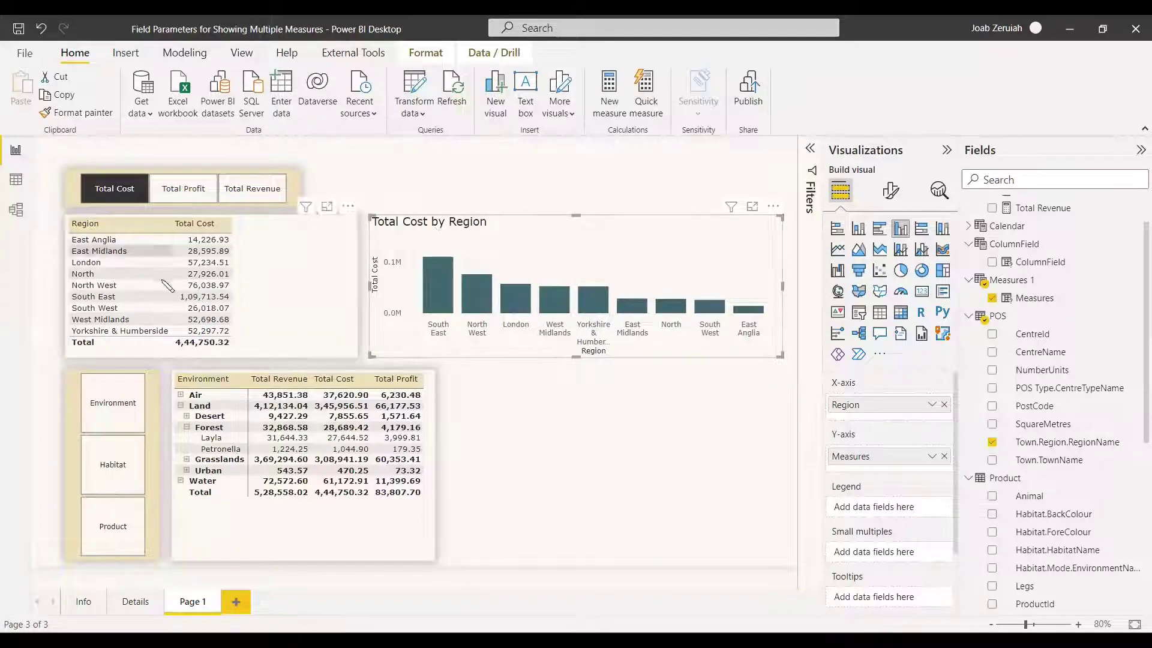
click(193, 195)
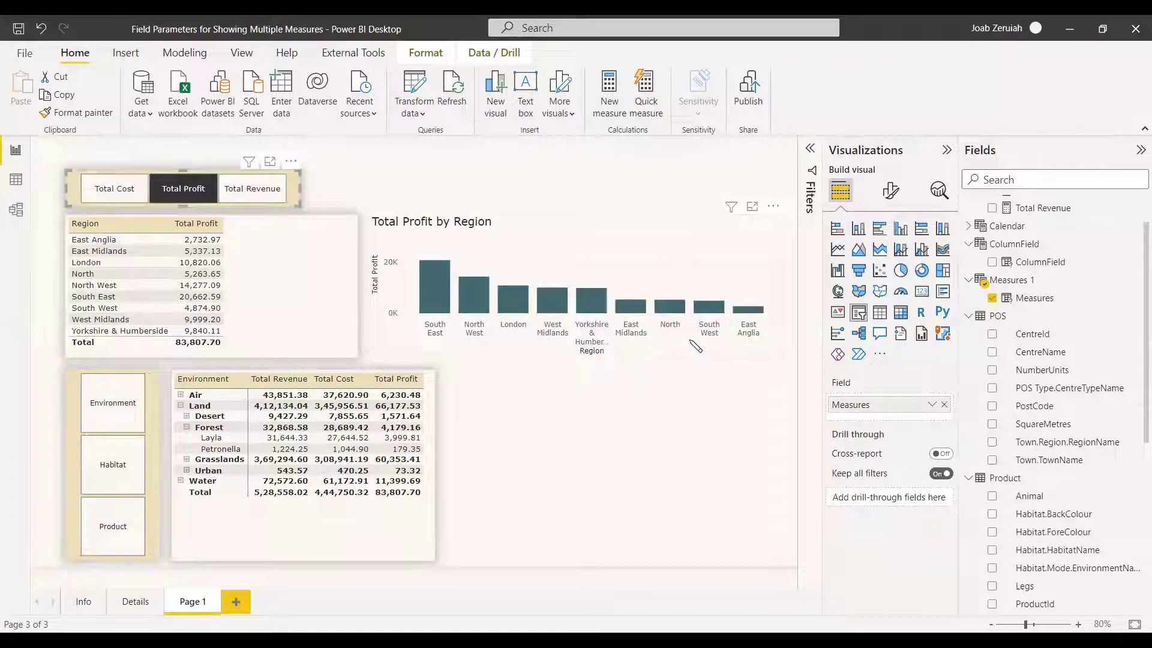
Switch the table and chart to Total Revenue, then clear the slicer to show all three measures.
click(252, 188)
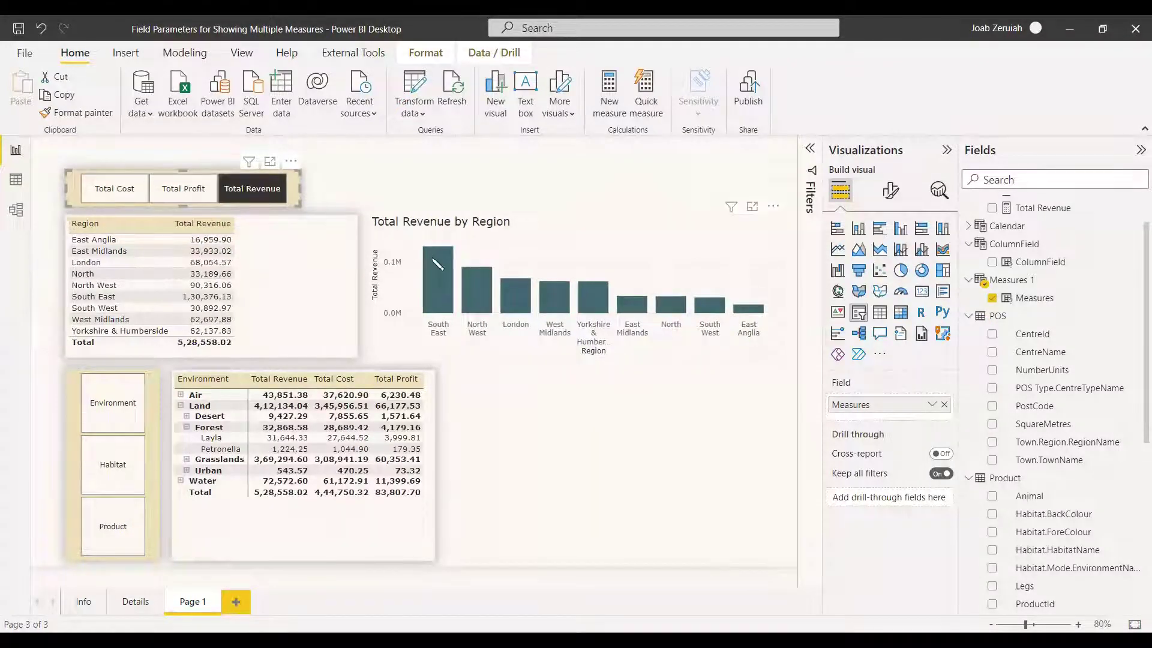
click(257, 190)
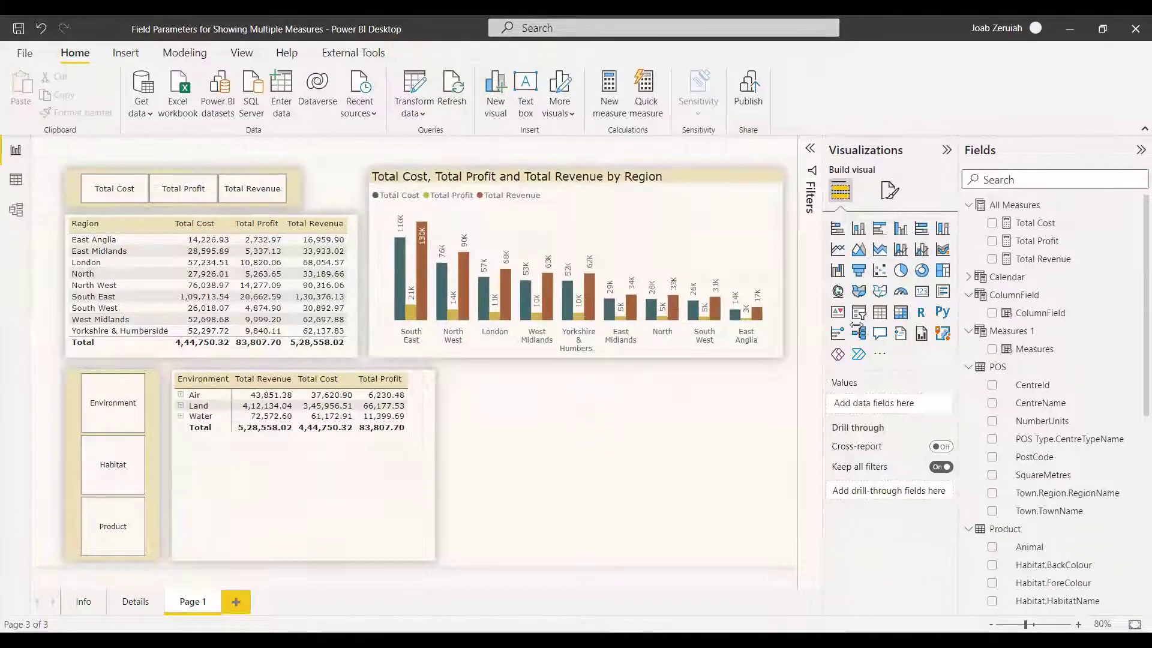
Insert a pie chart with Total Revenue as values and ColumnField as the legend.
click(900, 270)
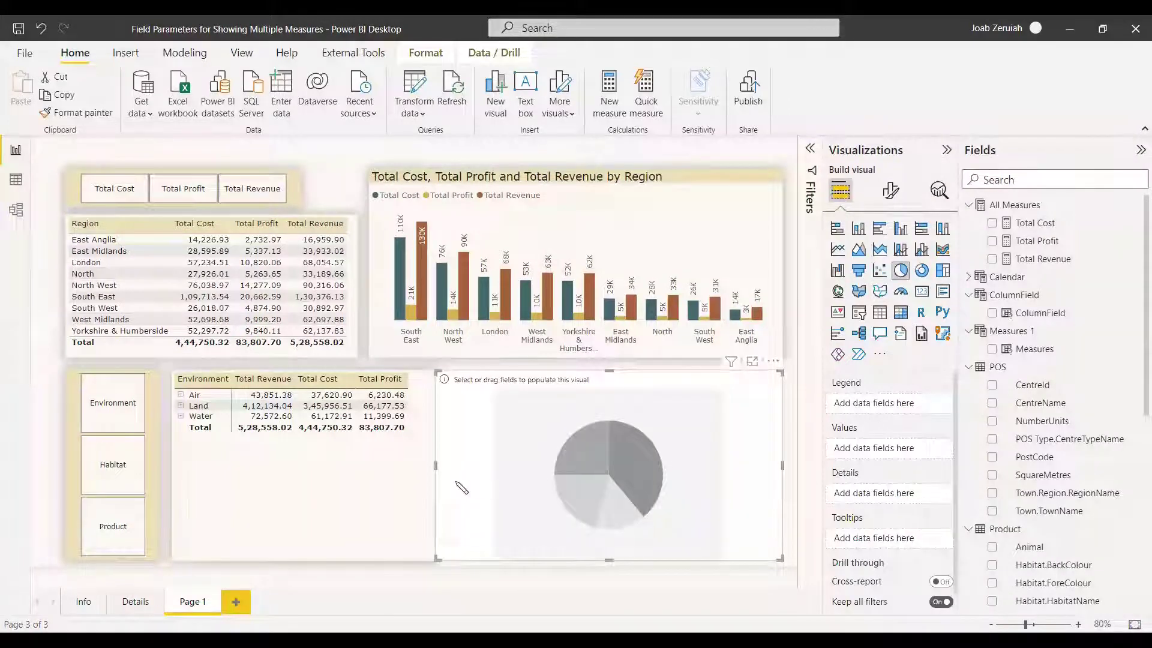
click(992, 258)
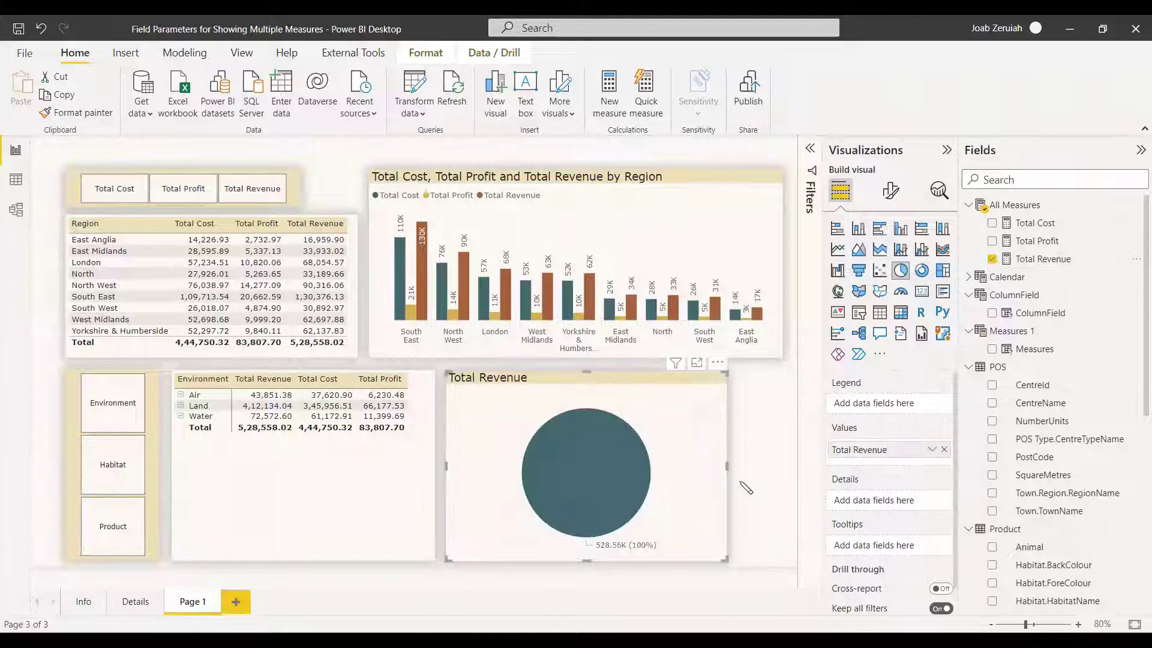
click(991, 314)
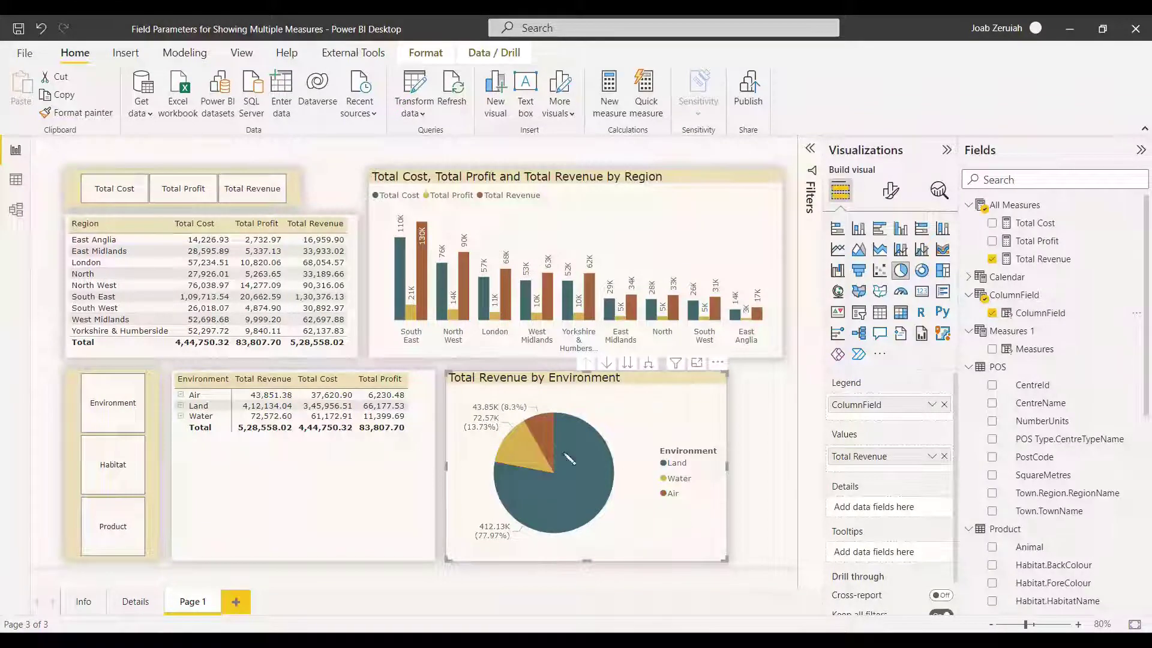
Try the Habitat and Product groupings on the matrix and pie, then clear the slicer.
click(116, 474)
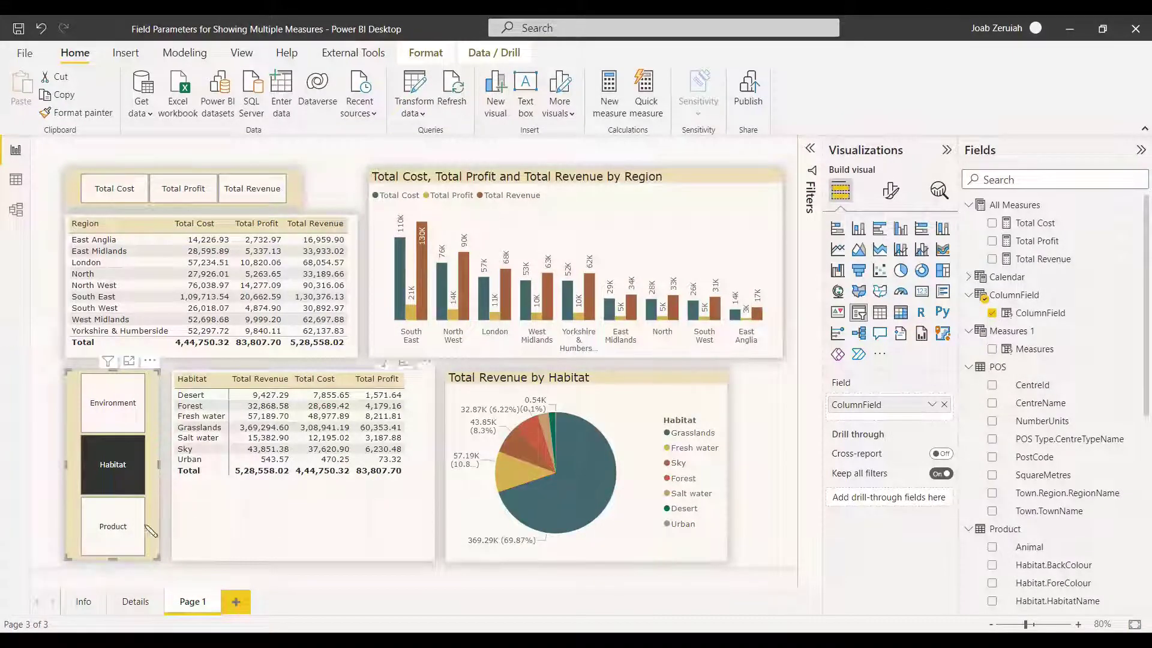
click(113, 526)
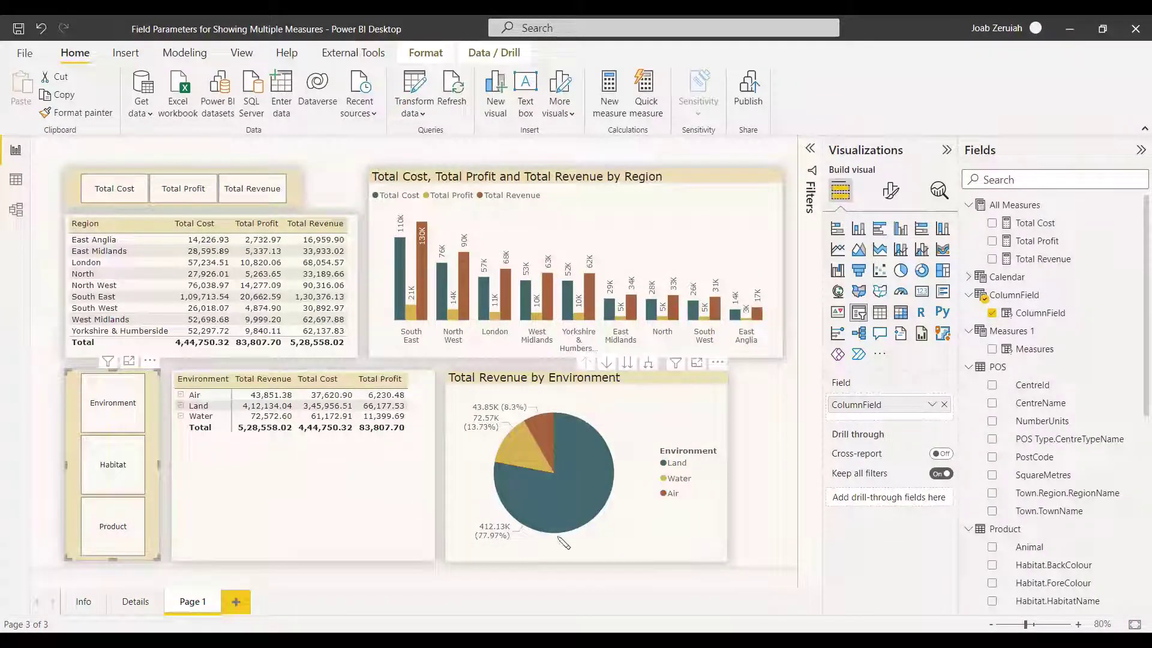
click(779, 465)
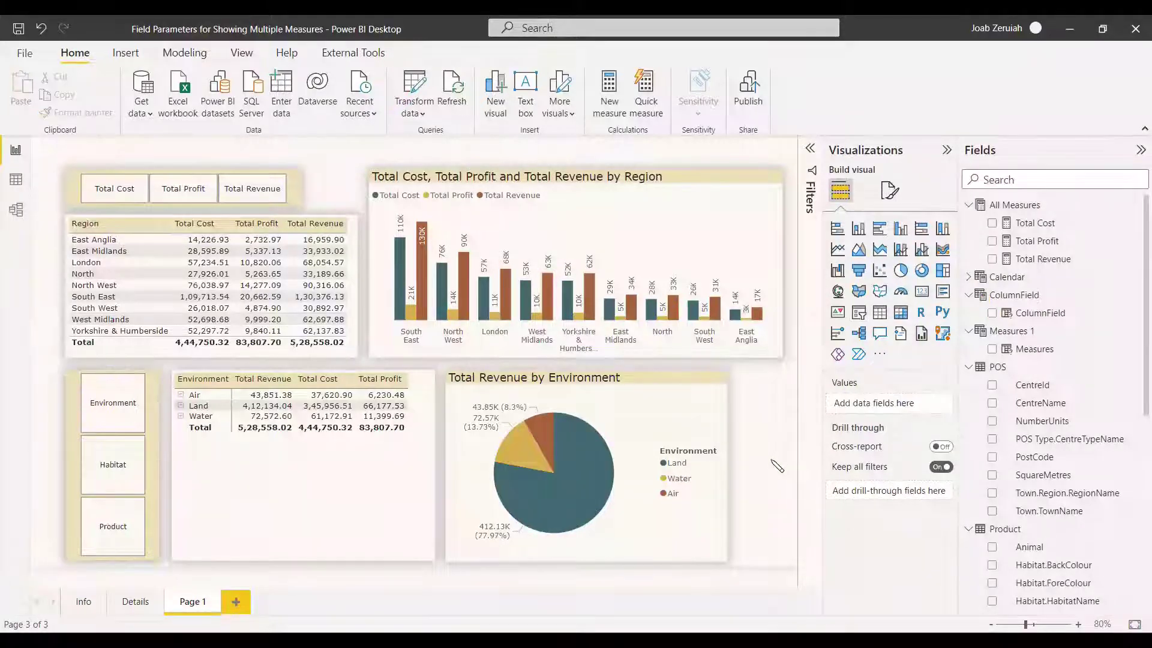